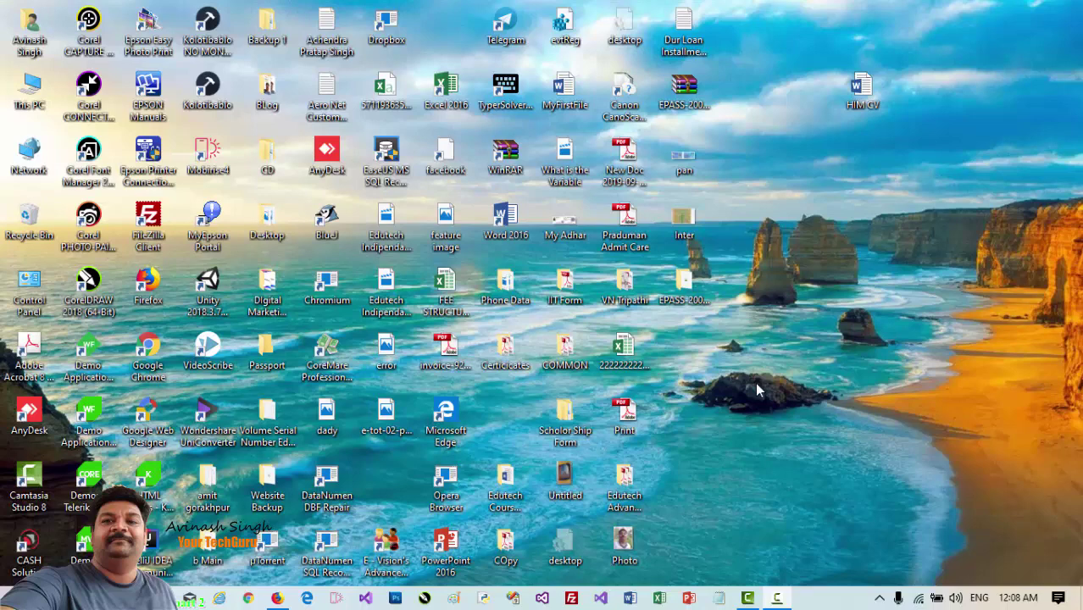
Launch Adobe Photoshop CS5 (64 Bit) from Start search and collapse the History/Actions panels
left_click(17, 597)
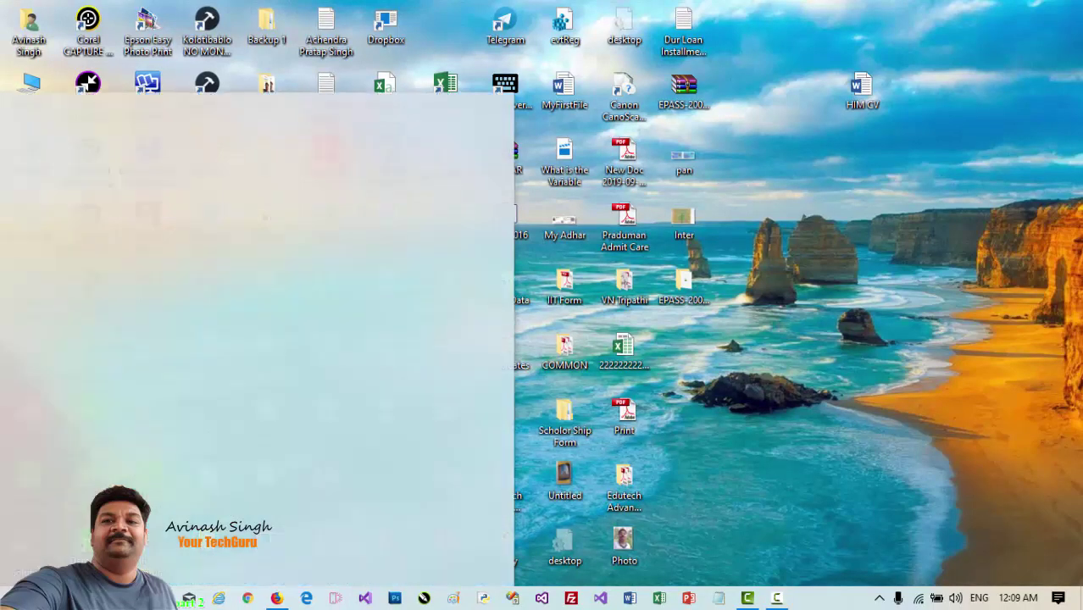
type("pho")
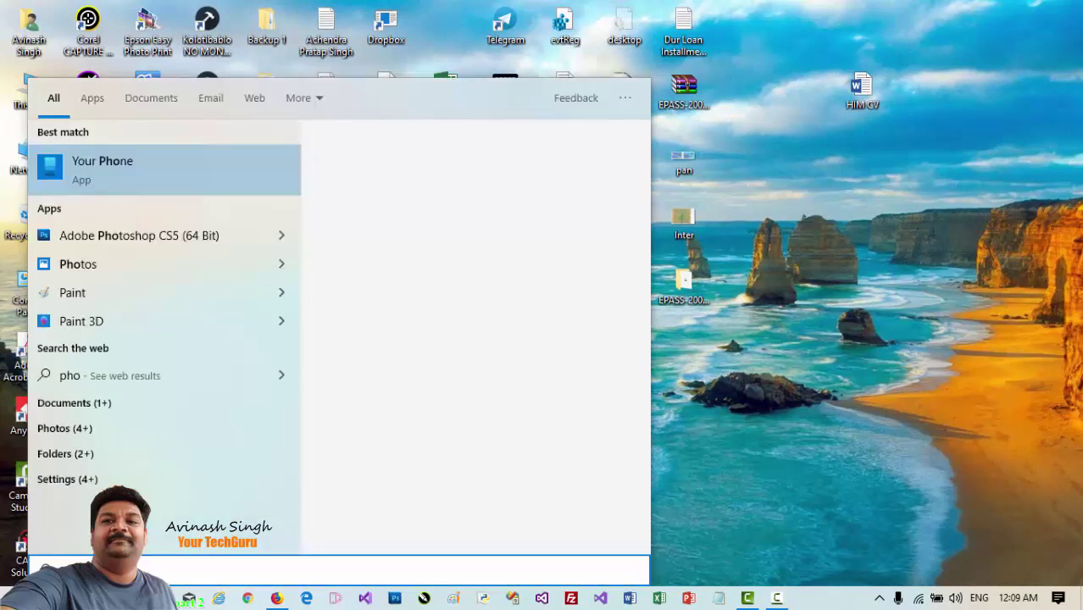
type("toshop")
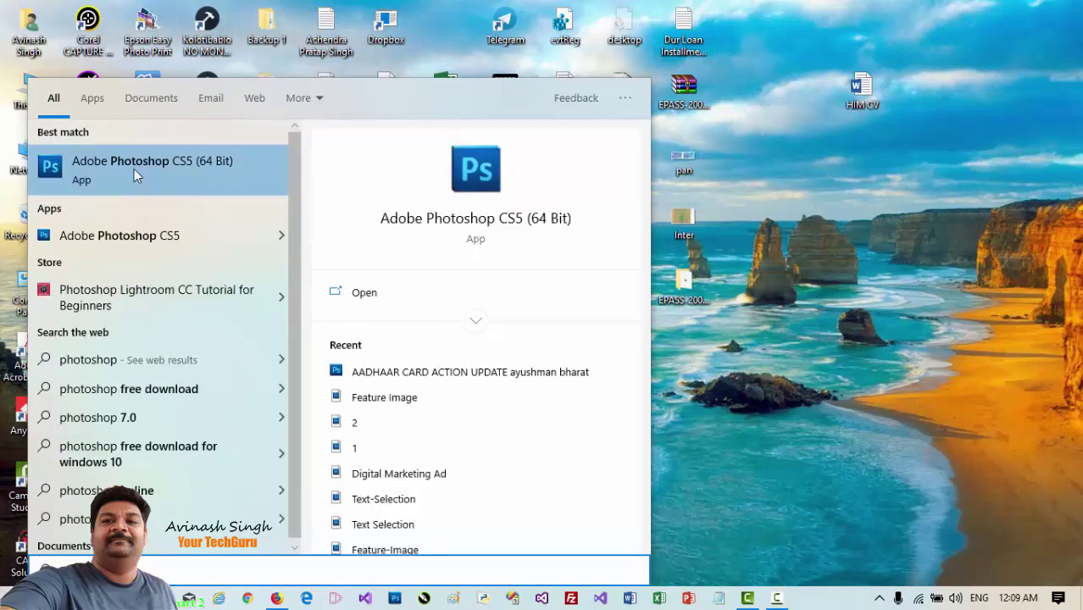
left_click(134, 169)
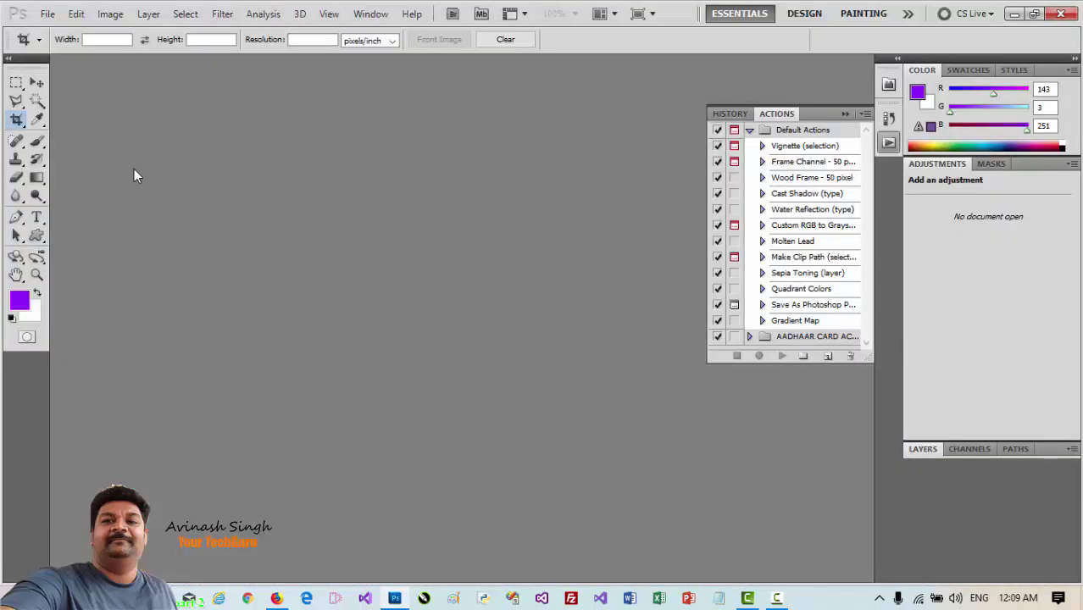
left_click(846, 112)
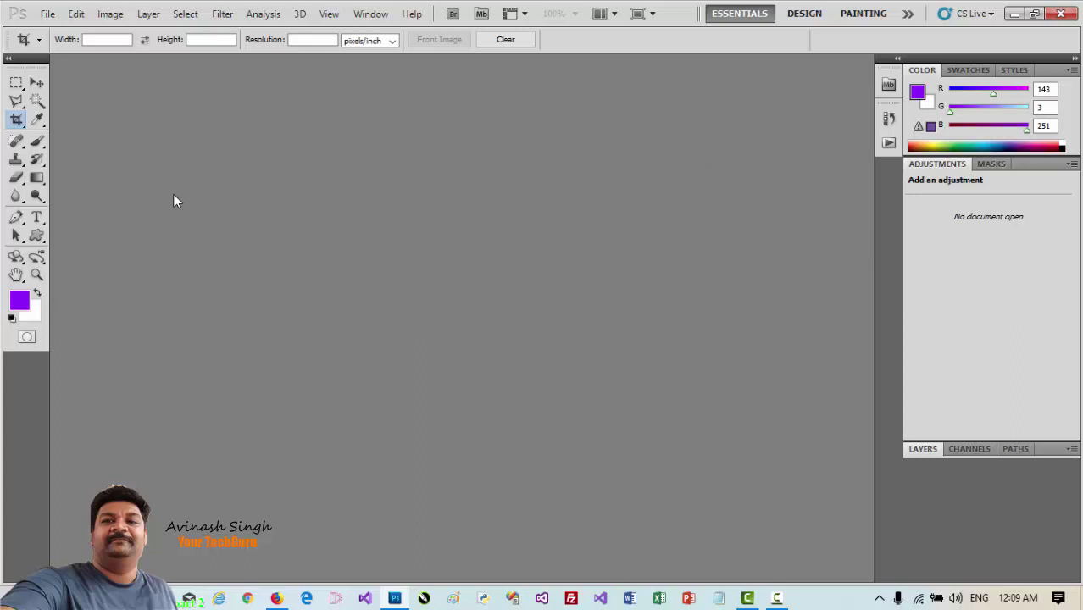
Bring up the Open dialog on the 'ayushman bharat card print with photoshop' folder
left_click(47, 13)
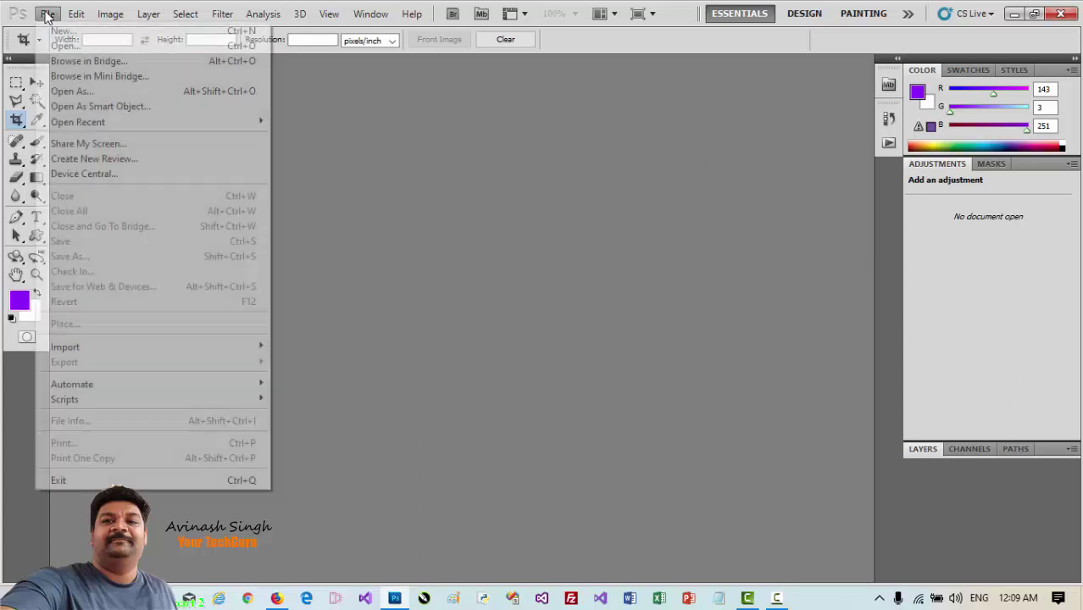
left_click(75, 95)
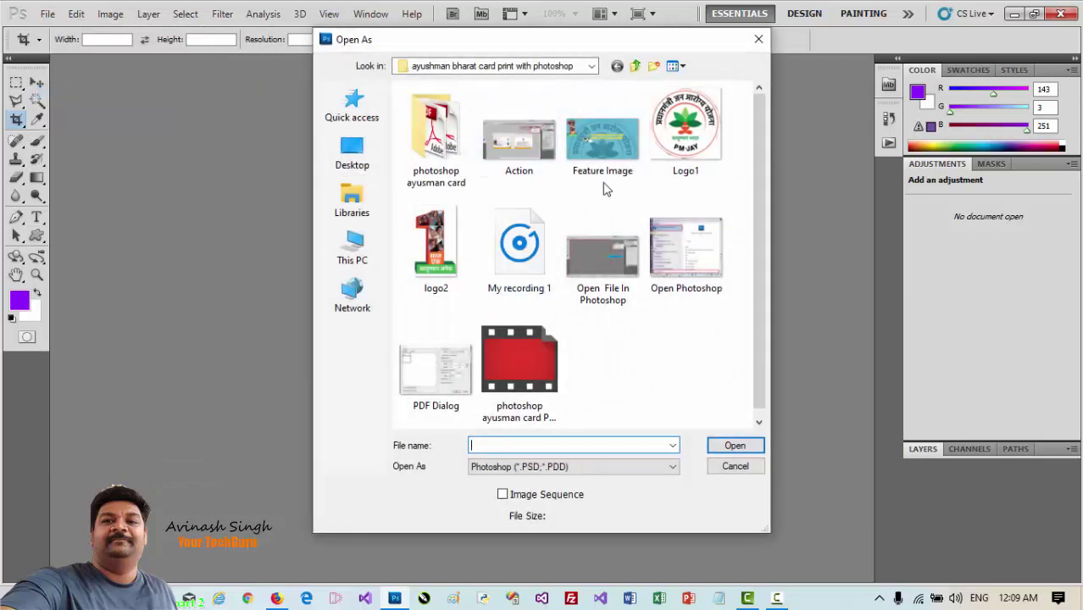
left_click(759, 40)
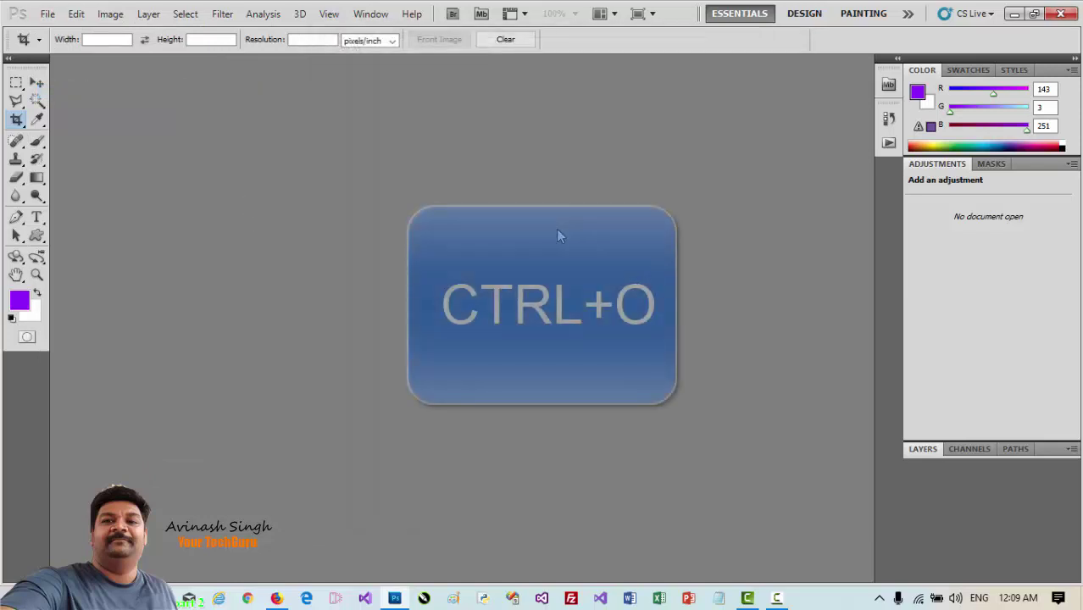
key("ctrl+o")
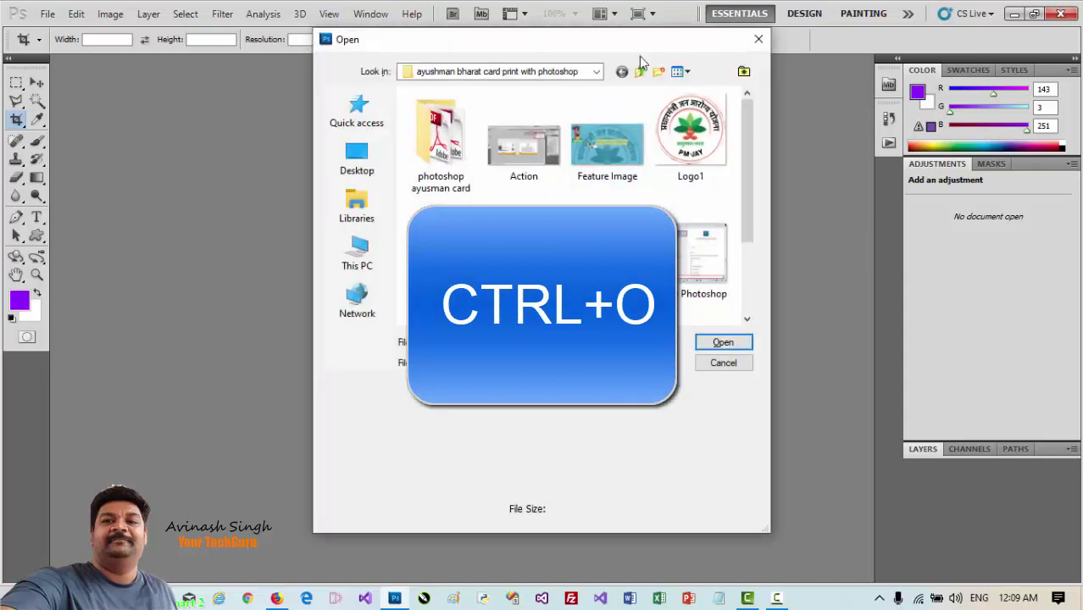
left_click(758, 40)
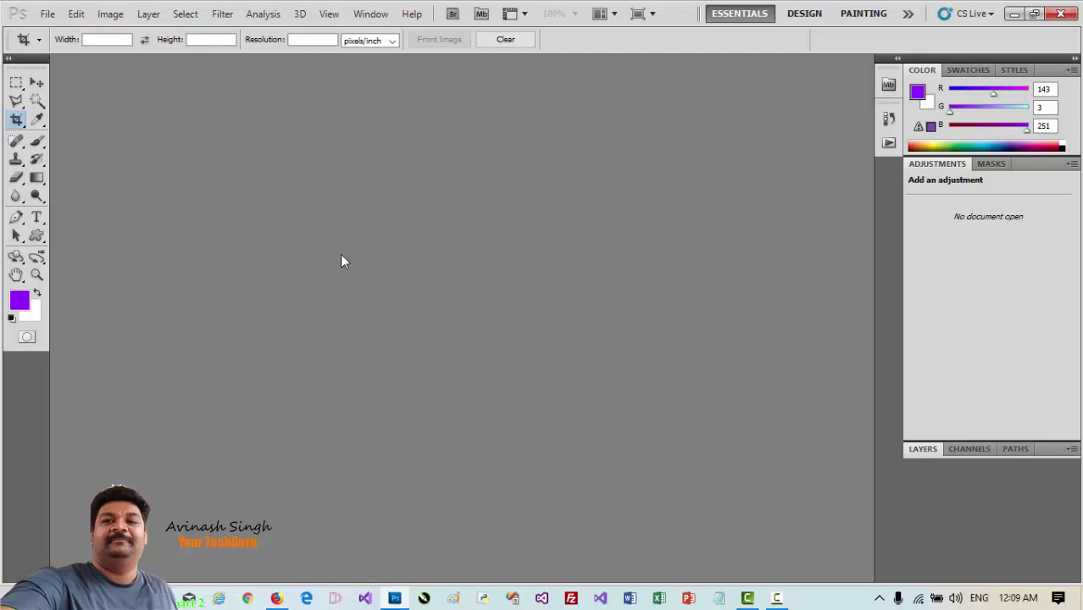
double_click(379, 223)
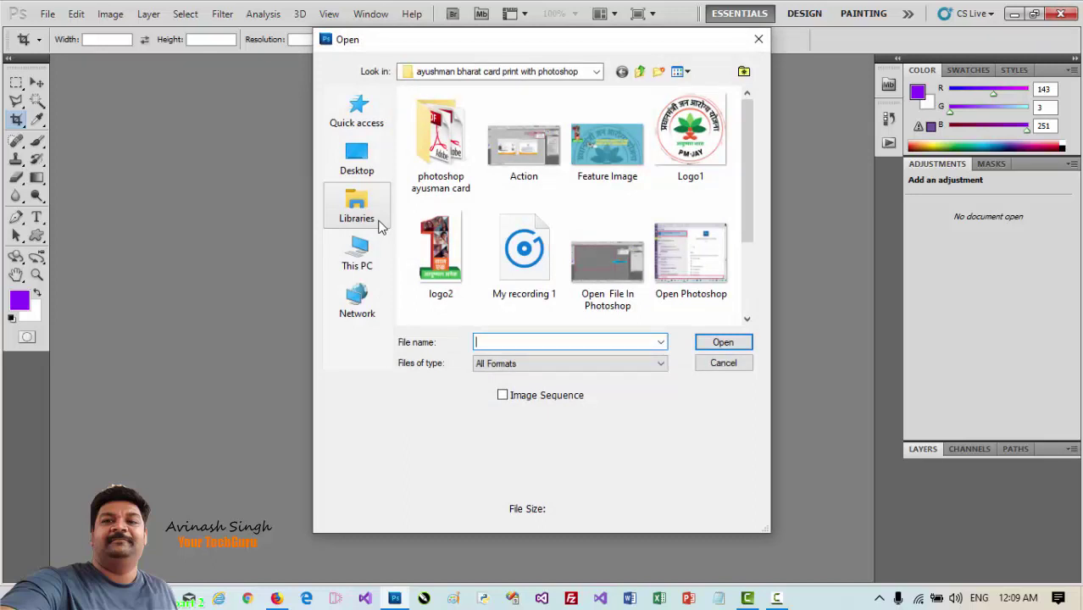
Select the first five card PDFs in the 'photoshop ayusman card' folder and open them
double_click(452, 162)
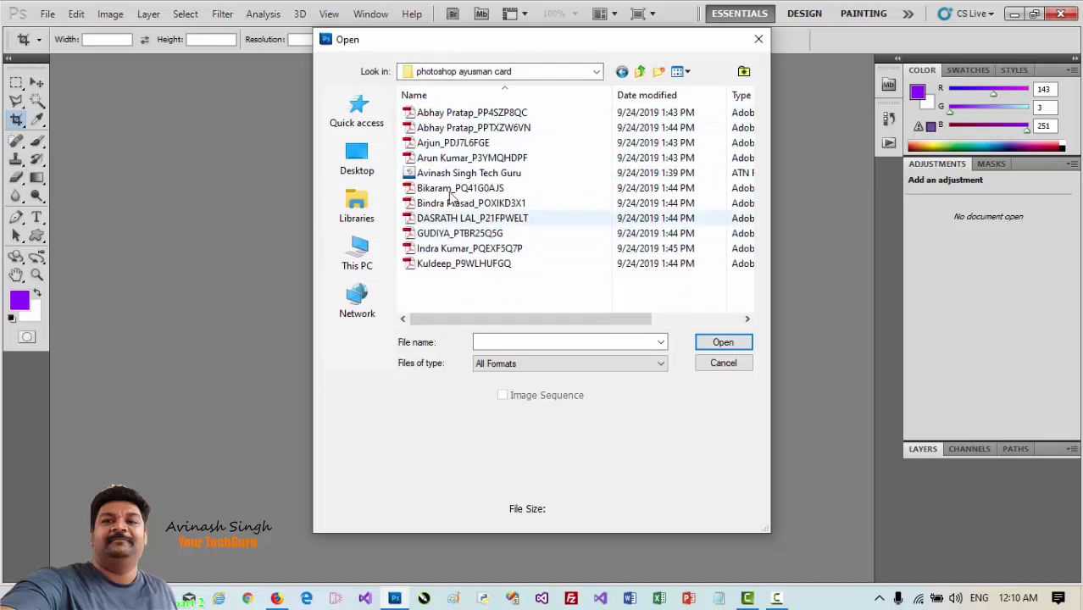
left_click(460, 116)
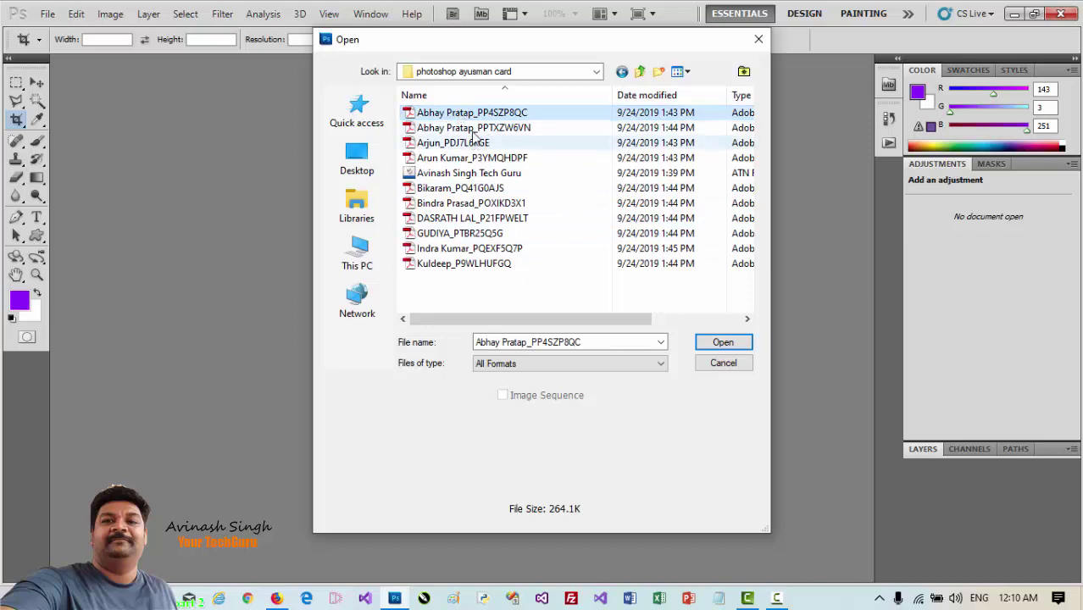
left_click(473, 130, "ctrl")
left_click(471, 143, "ctrl")
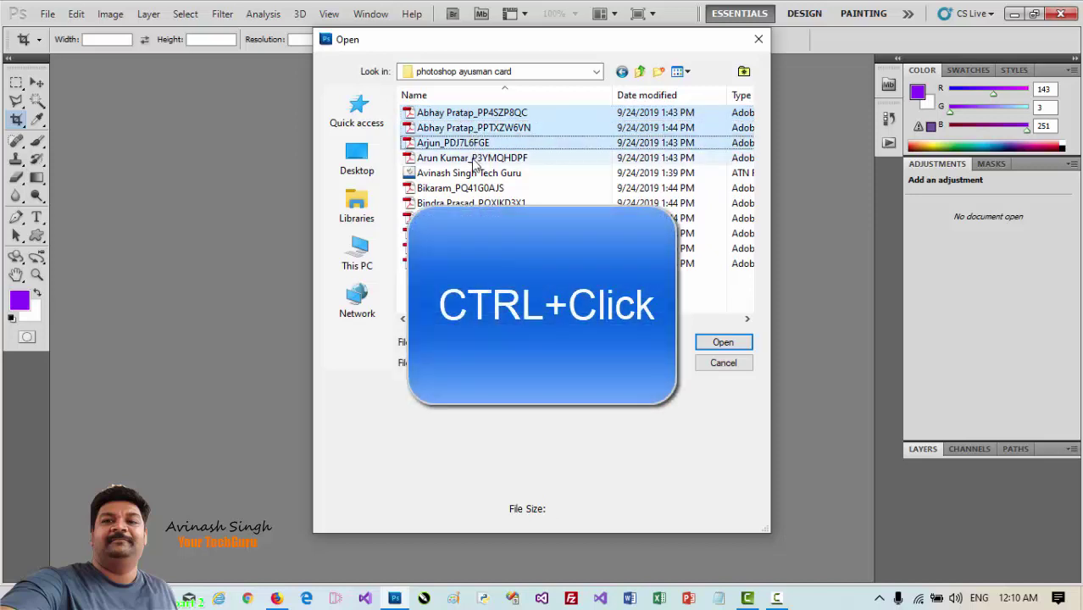
left_click(471, 188, "ctrl")
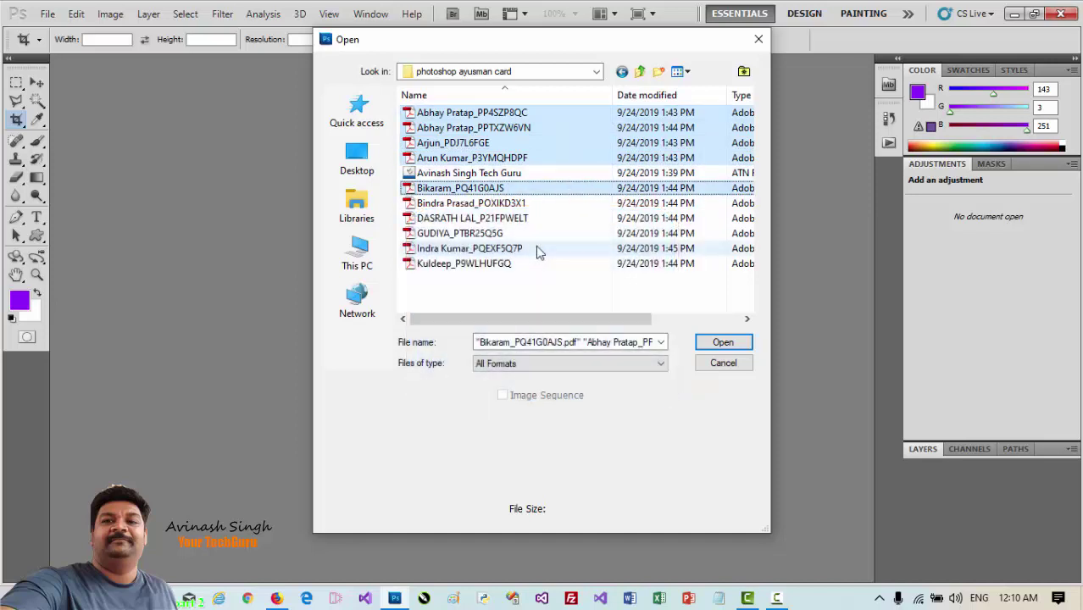
left_click(709, 339)
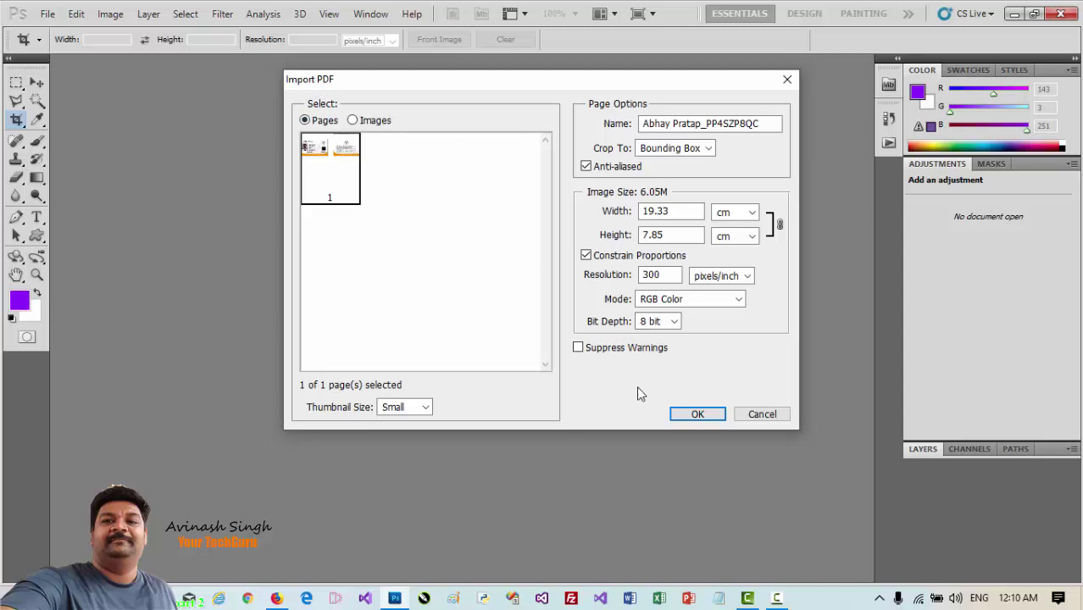
Import all five PDFs at 300 pixels/inch and run the F7 card layout action onto A4
left_click(687, 414)
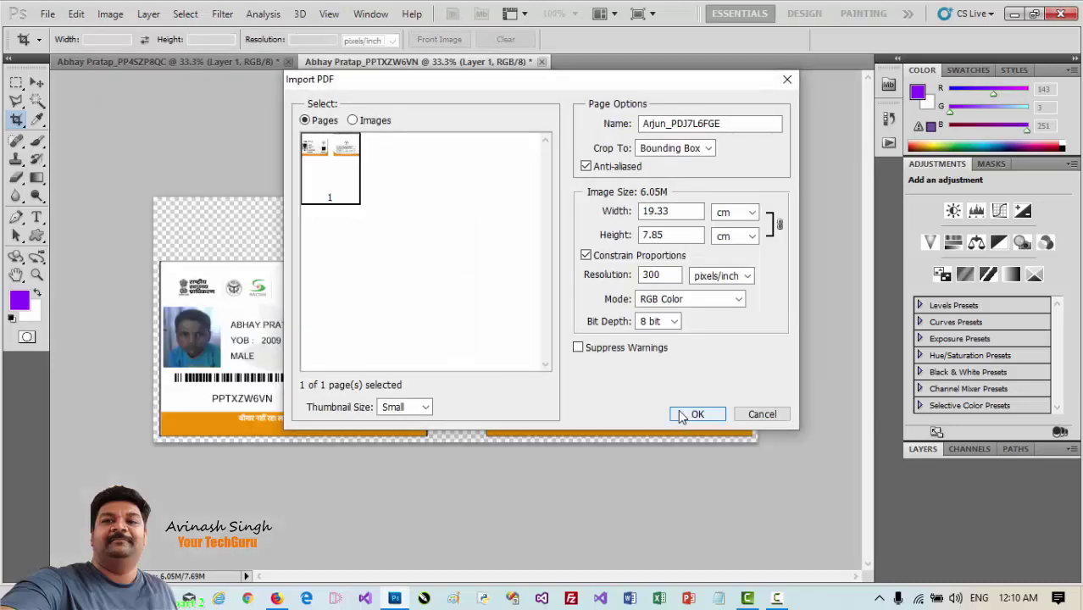
left_click(683, 414)
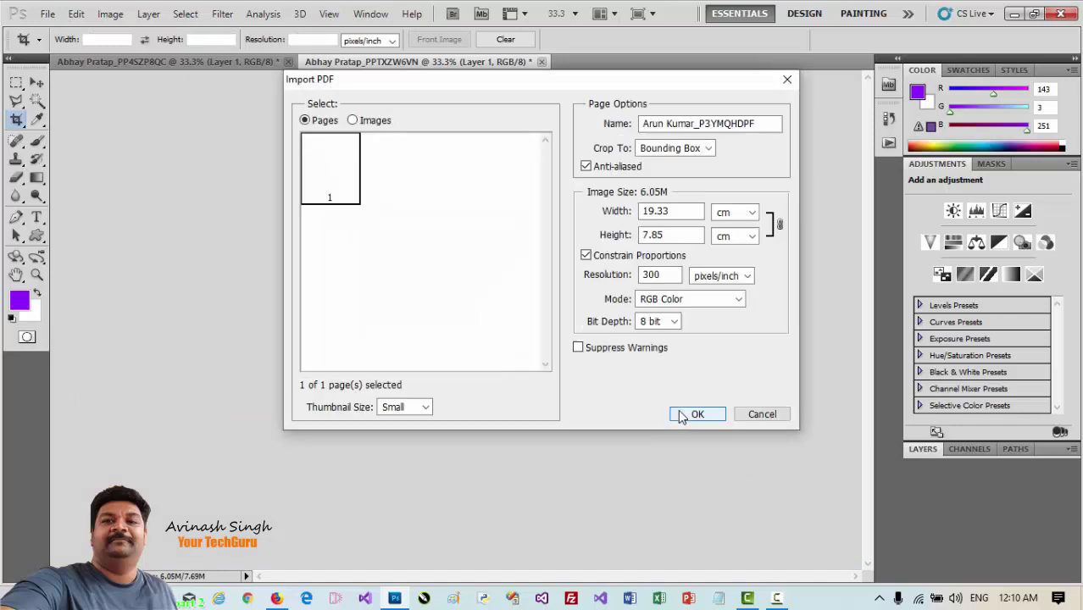
left_click(681, 414)
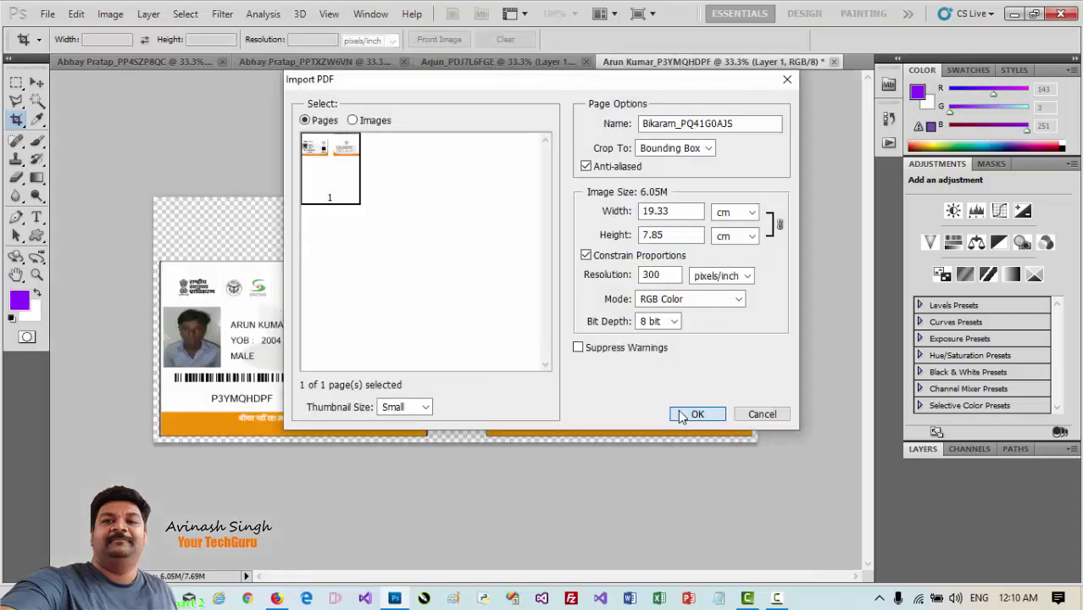
left_click(678, 414)
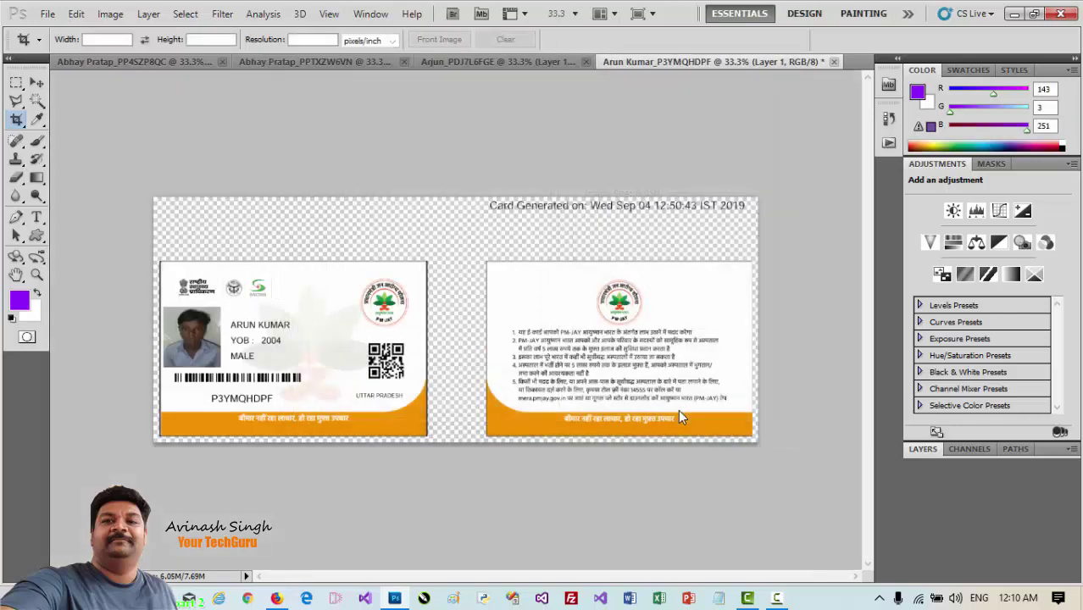
left_click(678, 409)
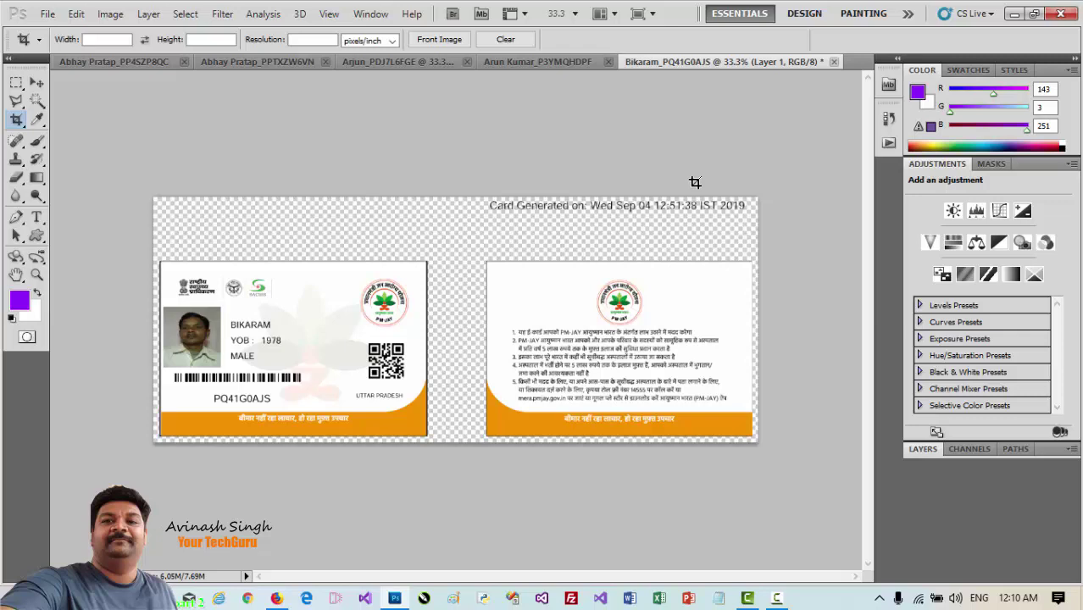
key("F7")
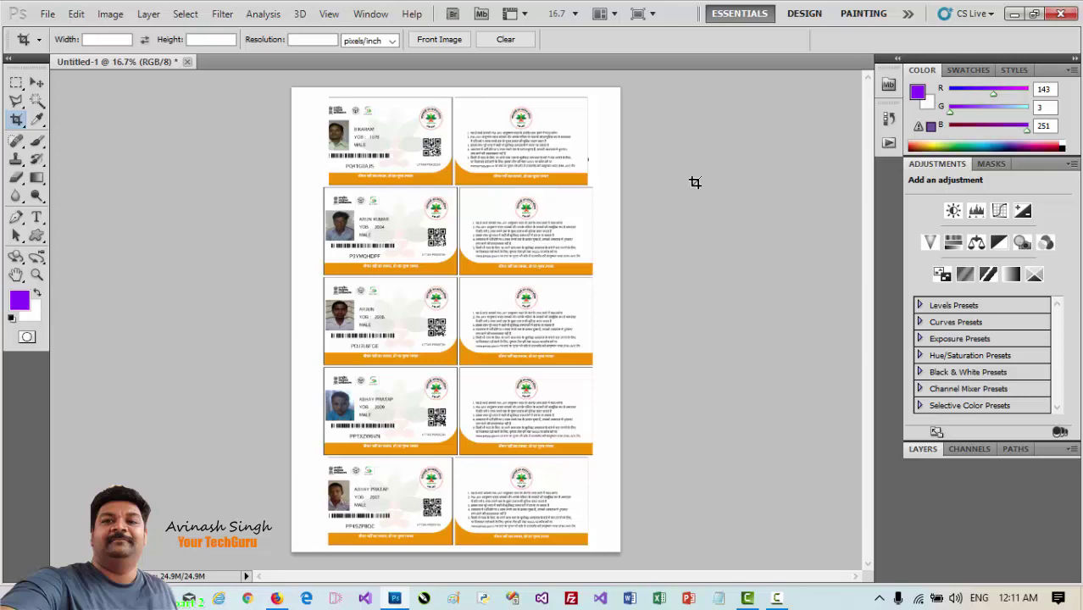
Save the A4 five-card sheet for Web & Devices as a PNG-24 named 'card'
left_click(47, 14)
left_click(96, 286)
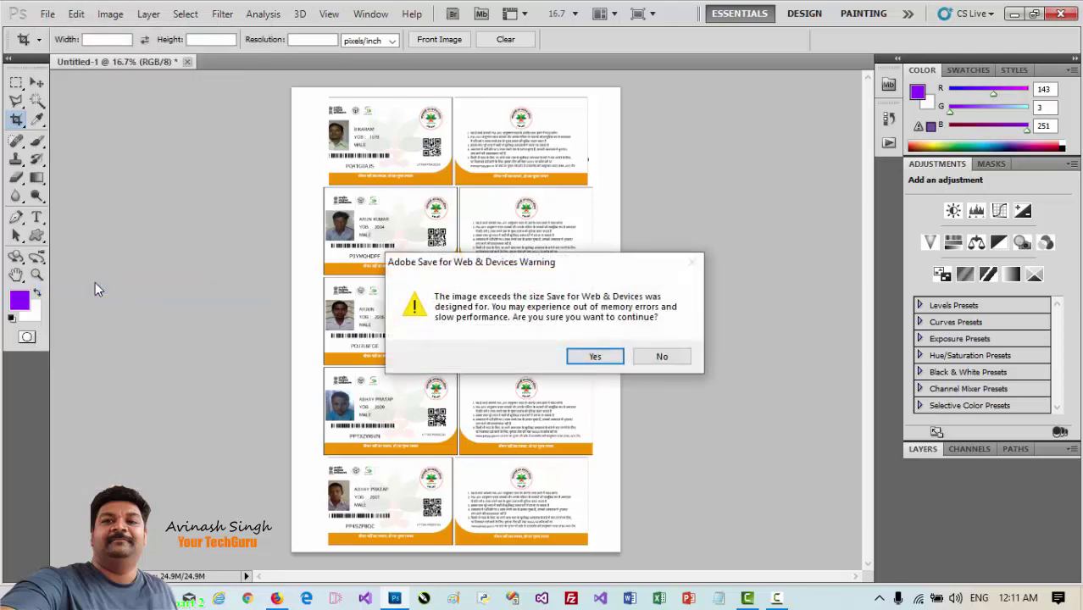
left_click(577, 361)
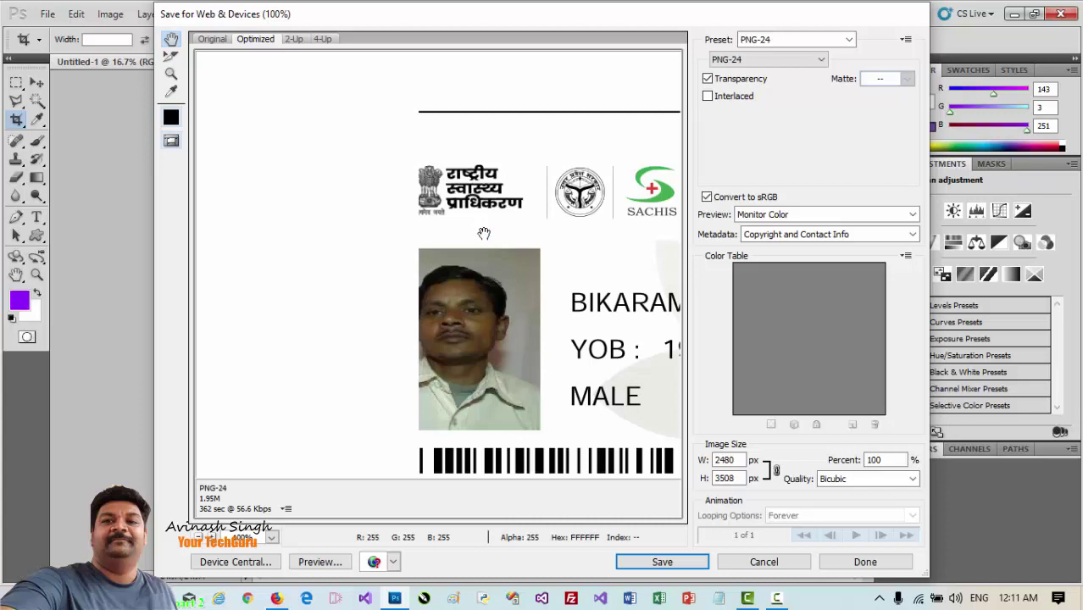
scroll(476, 335, "down", 3)
scroll(497, 289, "down", 3)
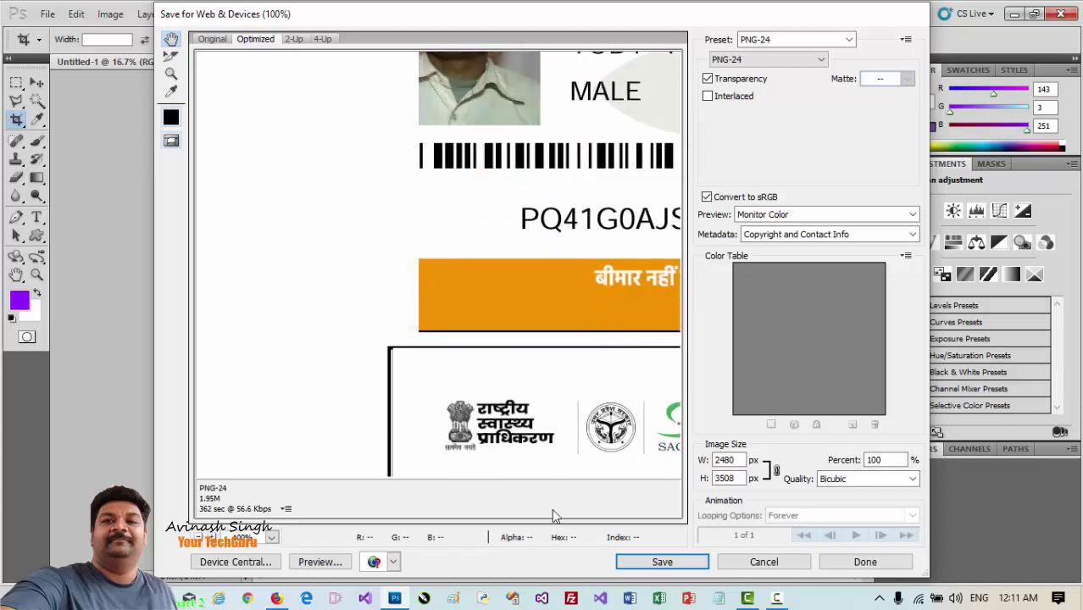
scroll(496, 301, "down", 2)
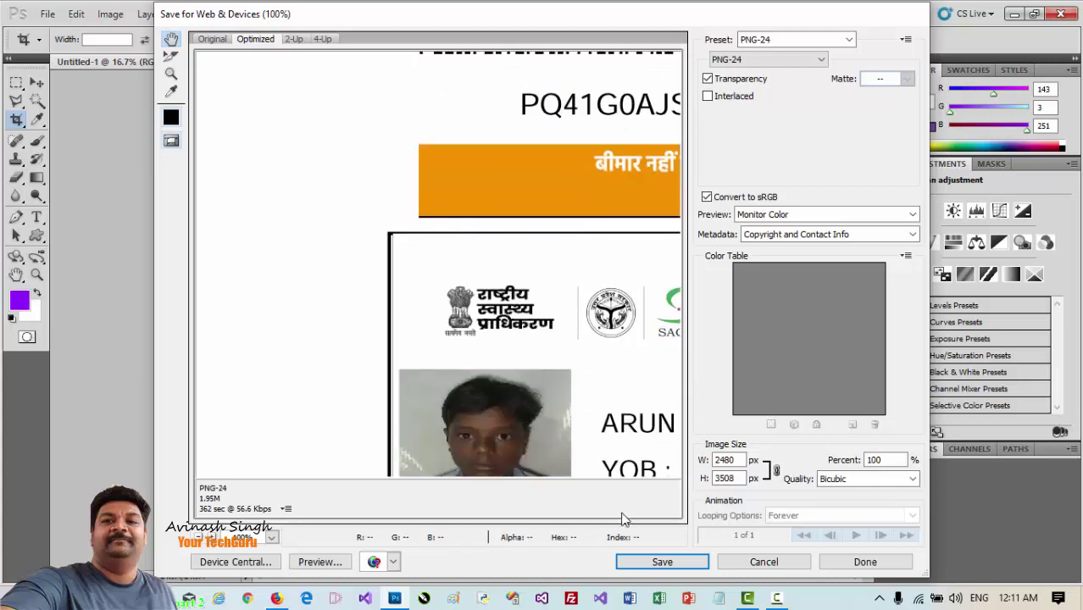
scroll(623, 515, "down", 4)
left_click(661, 560)
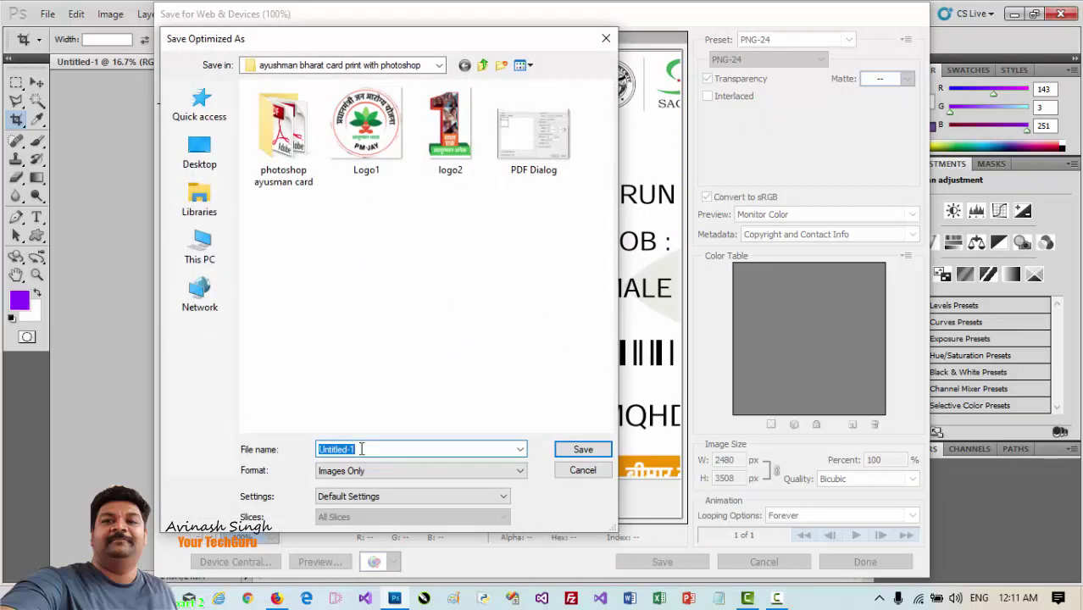
type("card")
key("Return")
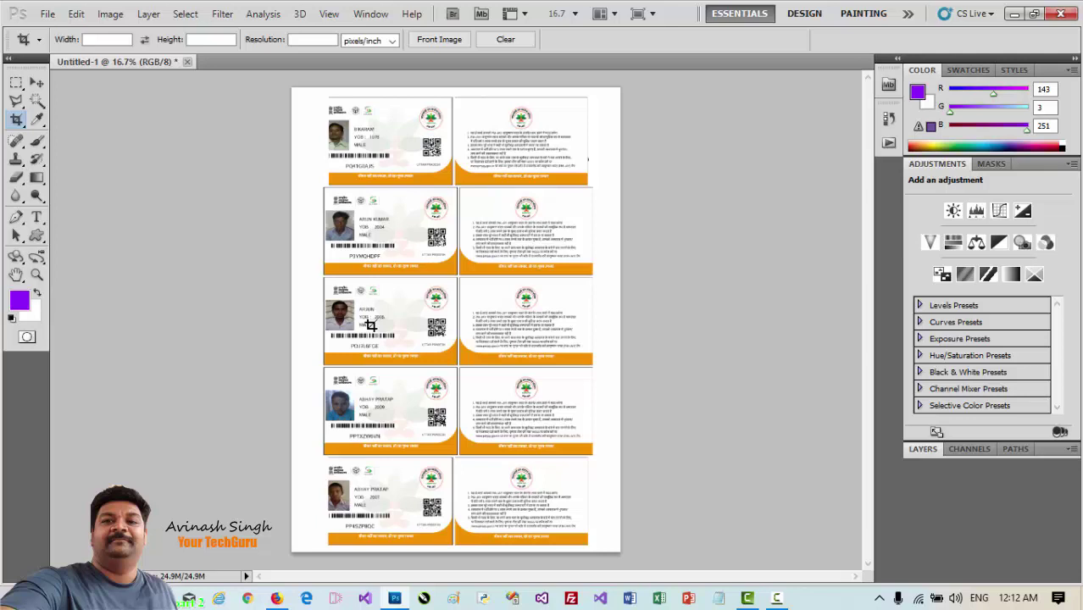
In Chrome, go to the tutorial author's blog homepage via the address bar autocomplete
left_click(254, 598)
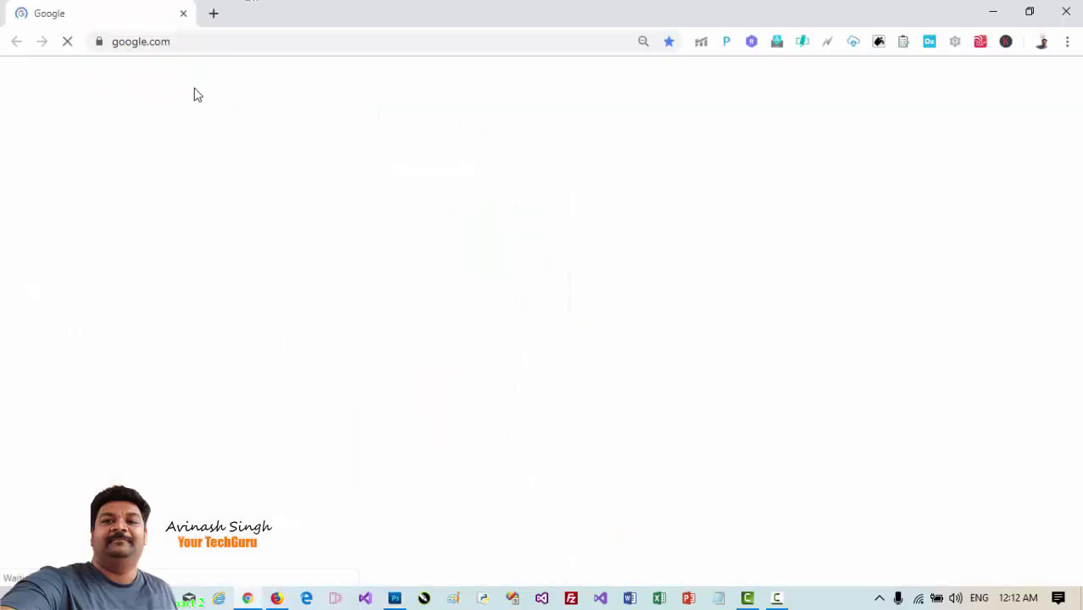
left_click(187, 42)
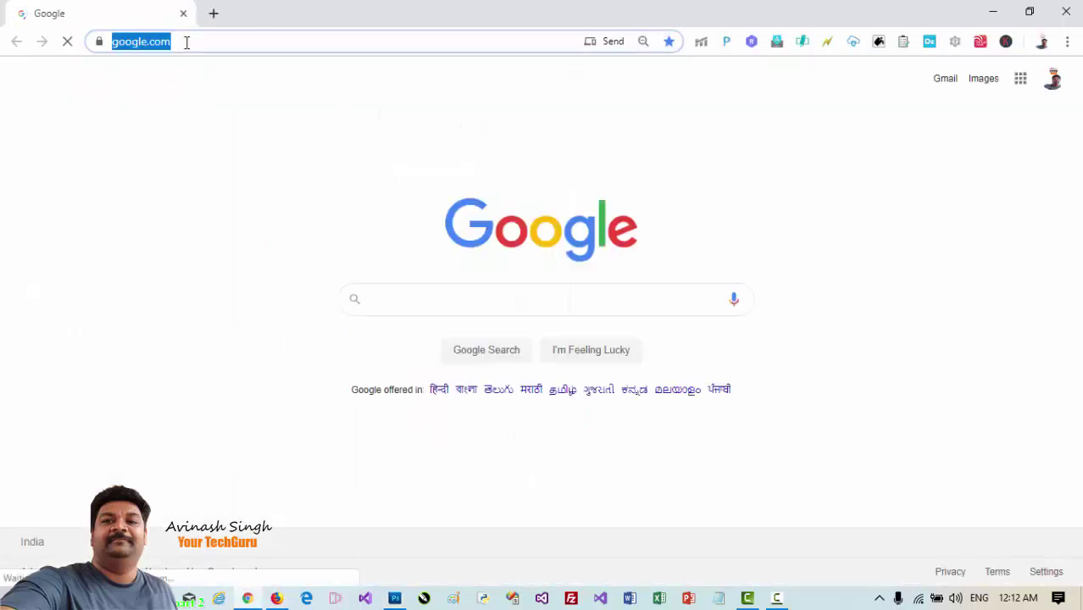
type("a")
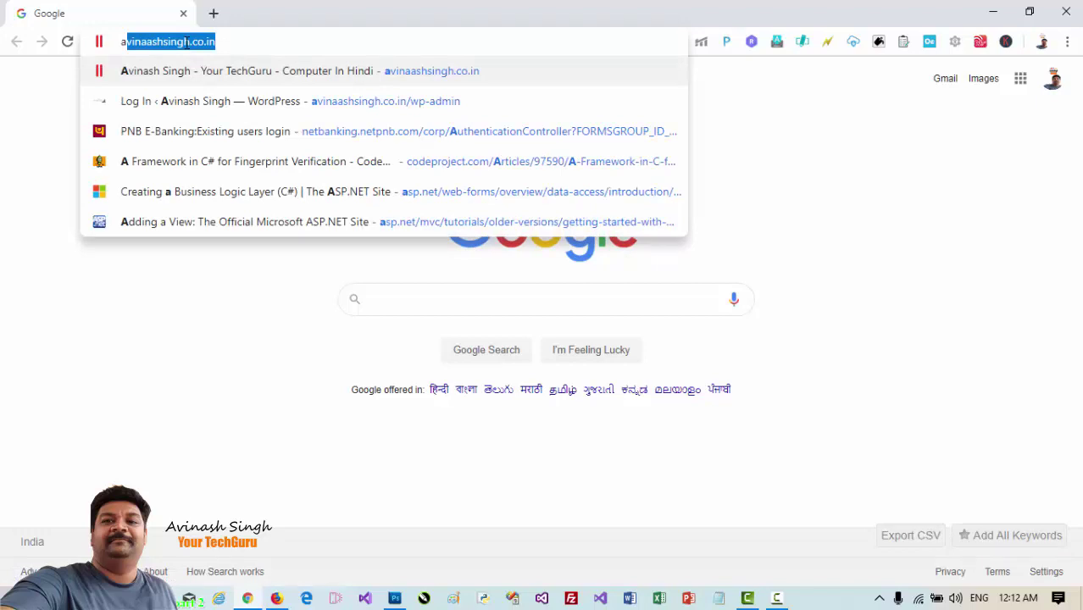
key("Return")
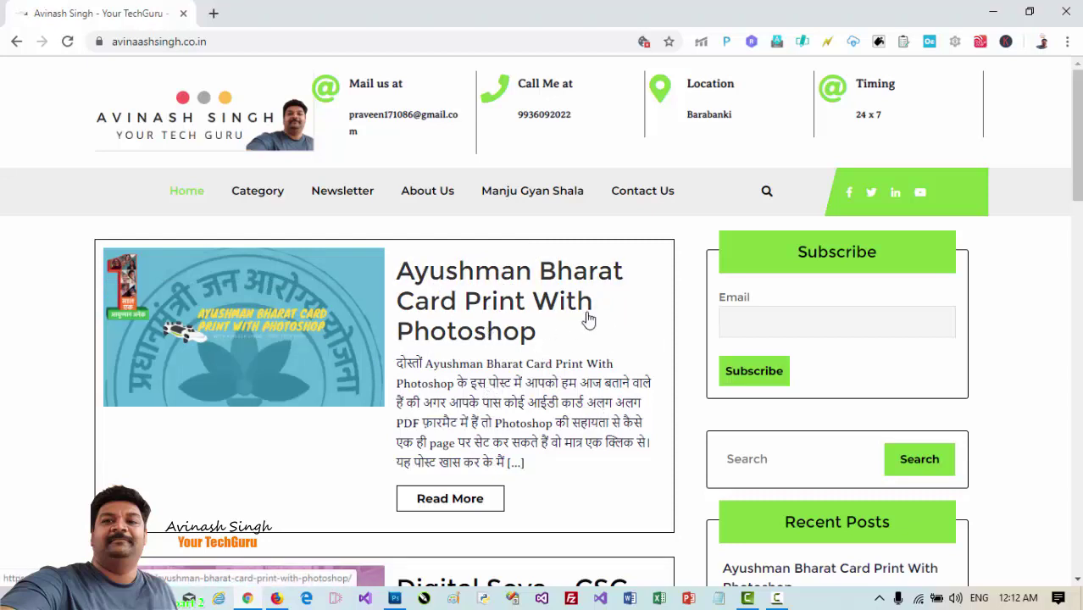
Open the Ayushman Bharat Card Print With Photoshop post and click its Action File Download Link
left_click(460, 502)
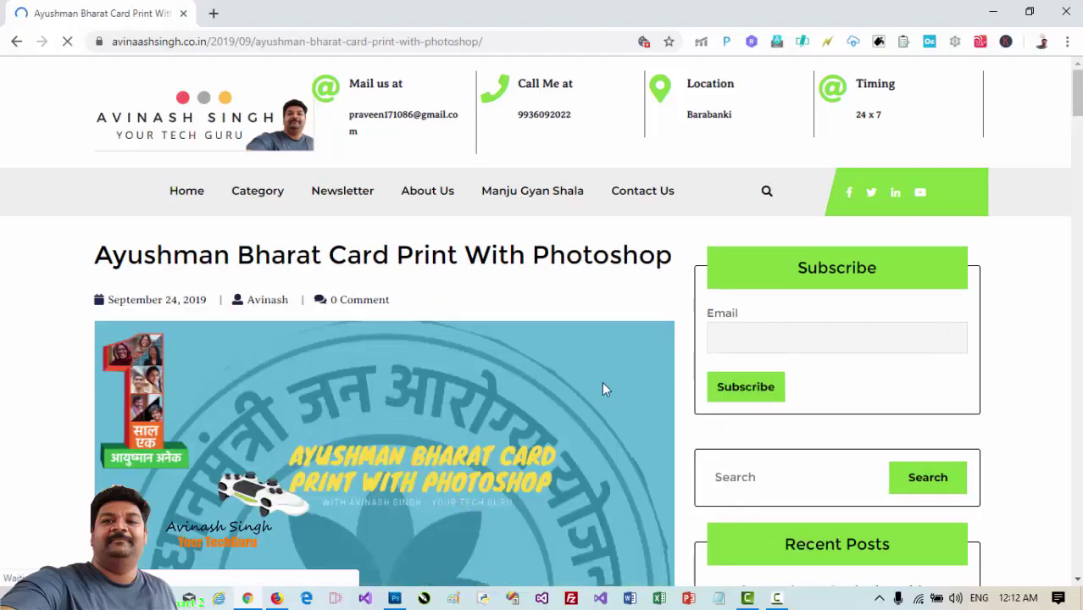
scroll(506, 313, "down", 1)
scroll(509, 318, "down", 3)
scroll(508, 319, "down", 3)
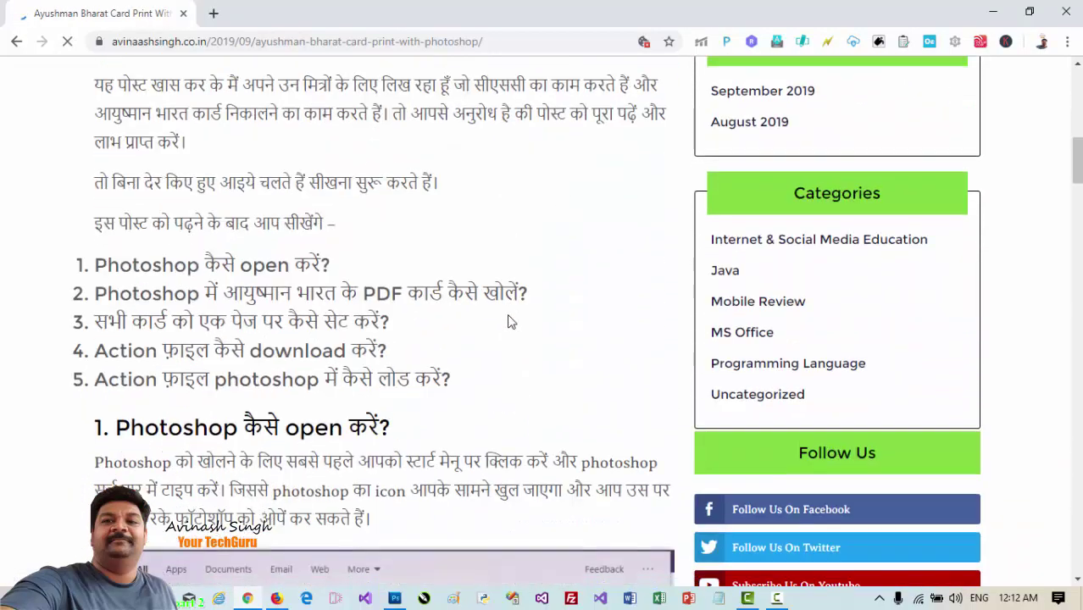
scroll(509, 319, "down", 3)
scroll(509, 318, "down", 3)
scroll(508, 320, "down", 5)
scroll(508, 320, "down", 4)
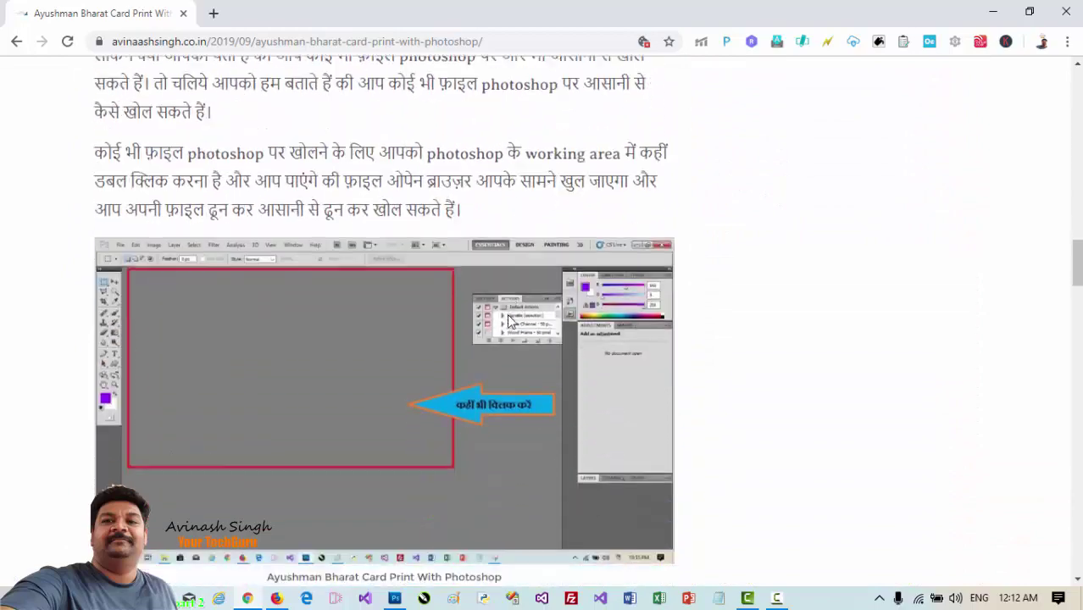
scroll(508, 320, "down", 5)
scroll(508, 320, "down", 5)
scroll(509, 319, "down", 4)
scroll(509, 319, "down", 4)
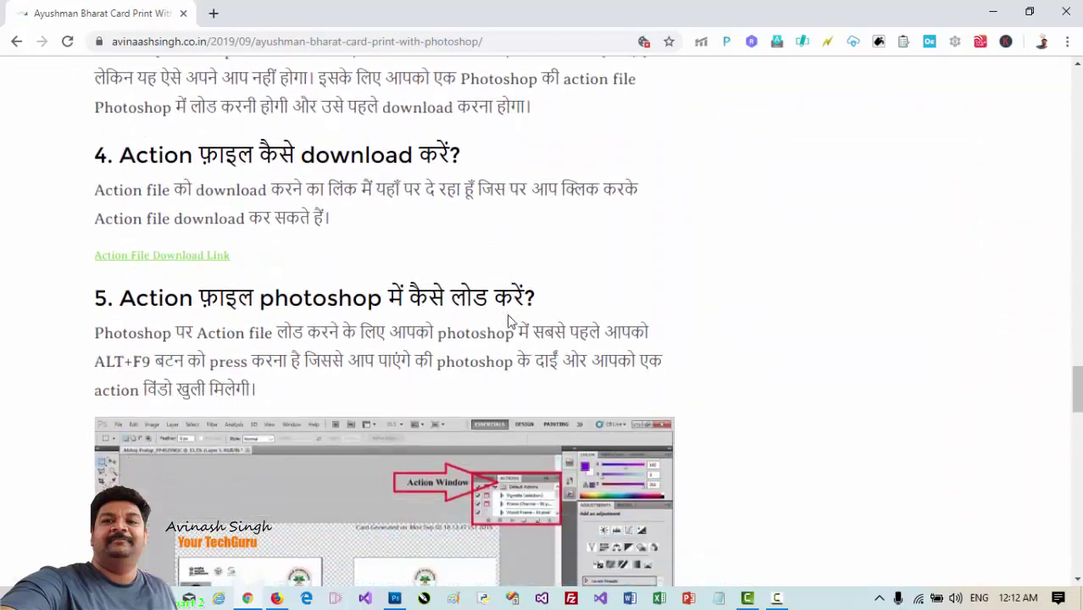
scroll(509, 319, "down", 2)
scroll(508, 319, "up", 3)
scroll(500, 326, "up", 1)
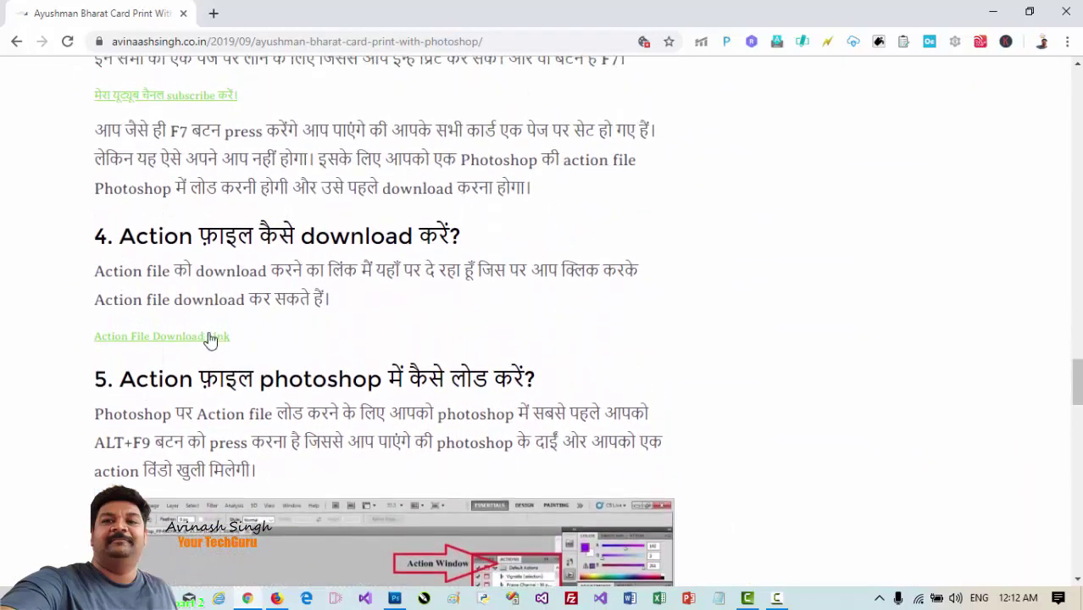
left_click(138, 340)
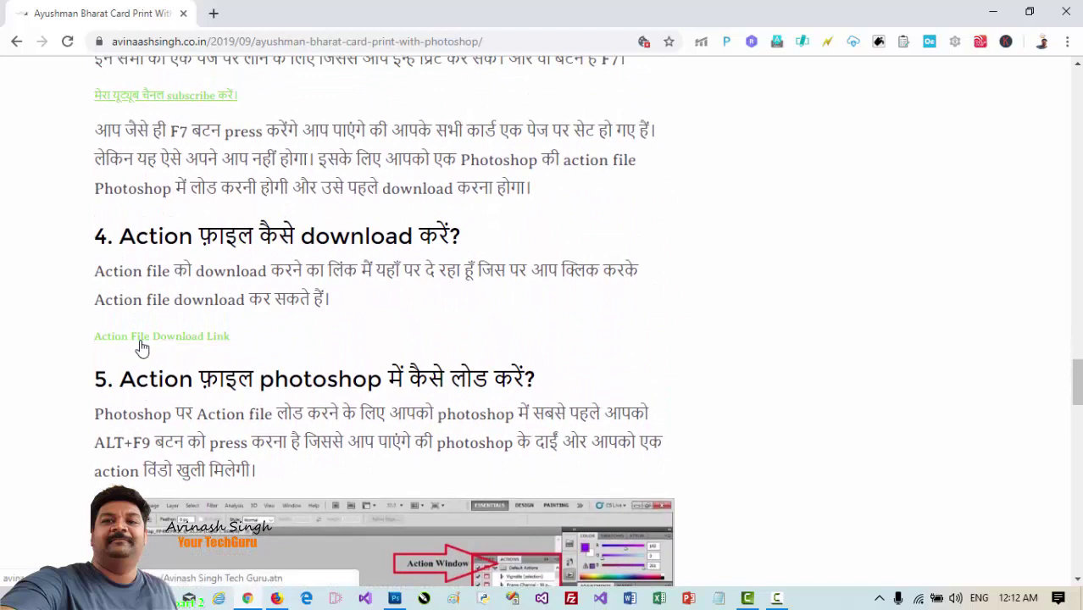
Save the downloaded .atn action file to the computer and return to Photoshop
left_click(141, 341)
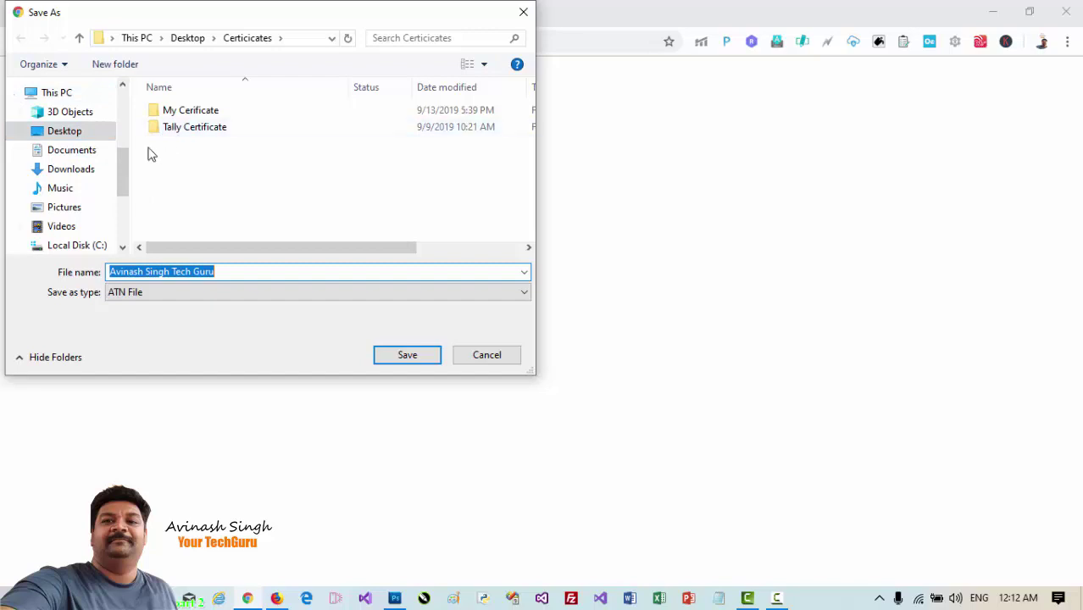
left_click(407, 356)
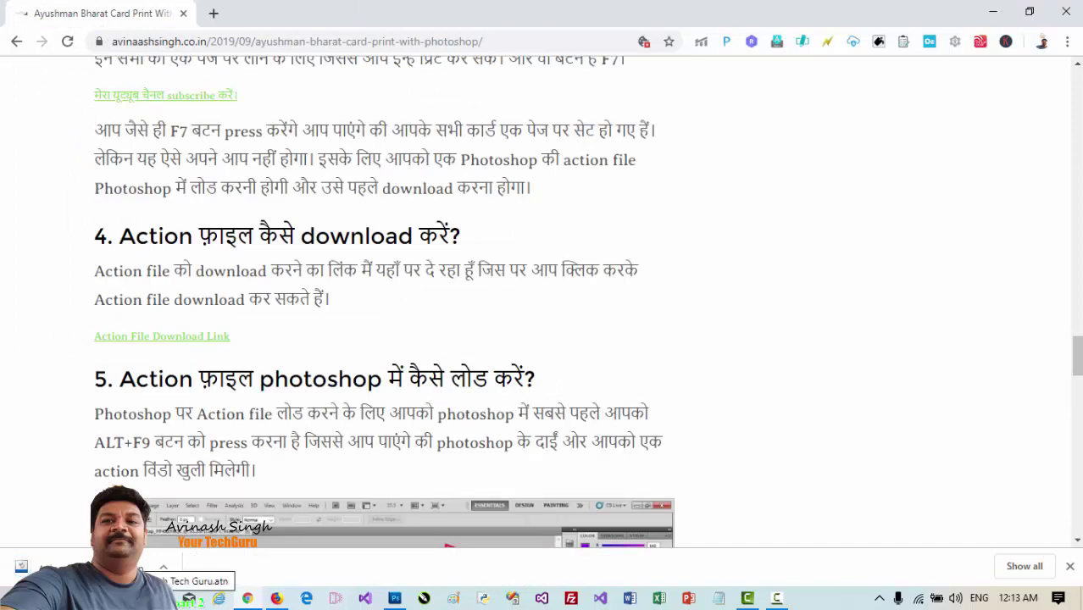
left_click(394, 598)
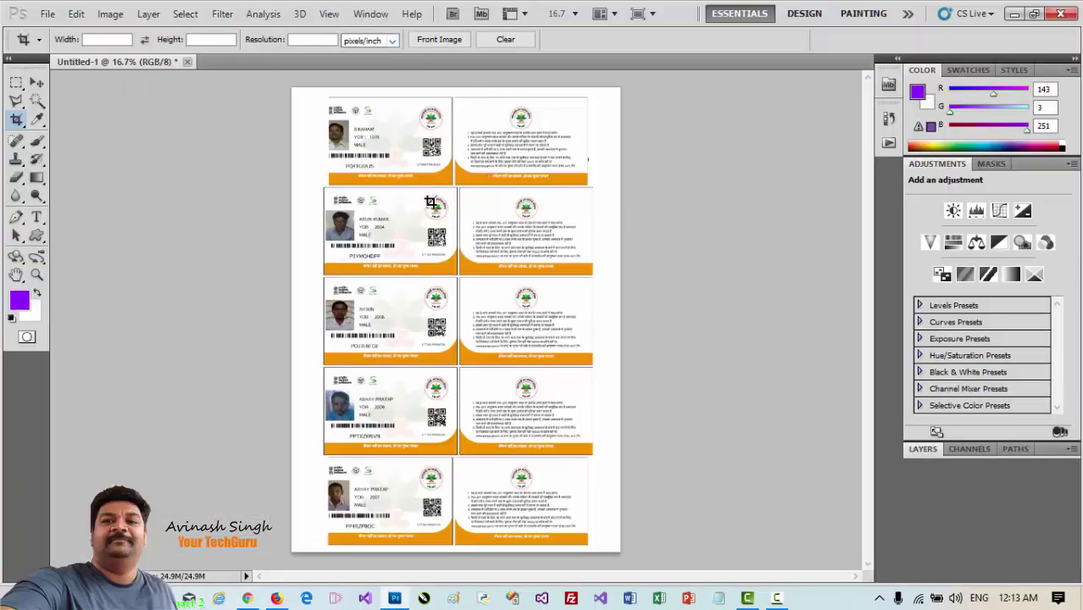
Show the Actions panel with Alt+F9 and delete the old AADHAAR CARD action set
left_click(372, 14)
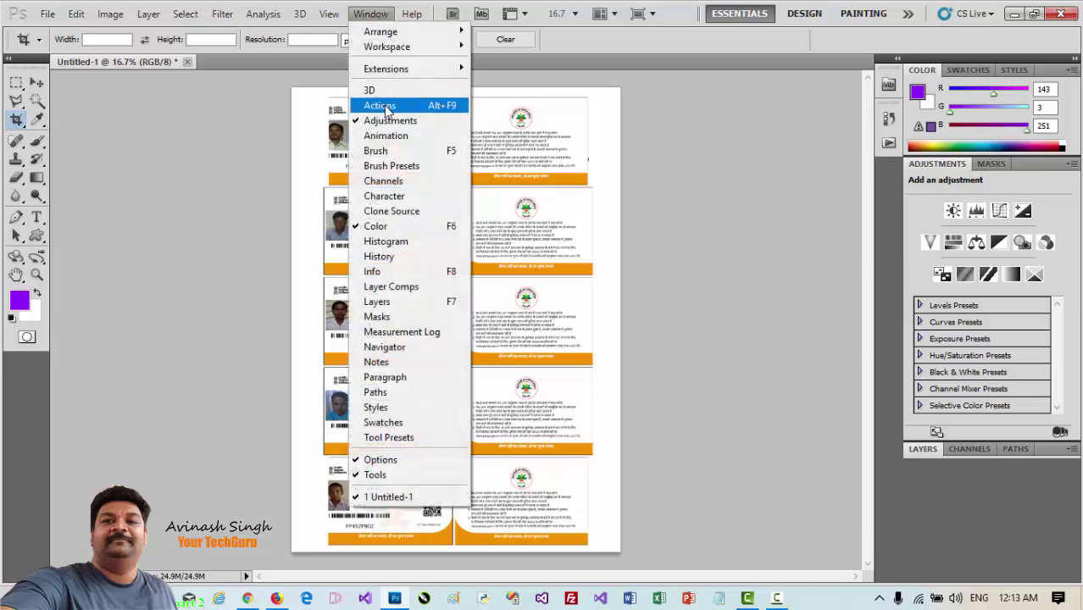
key("alt+F9")
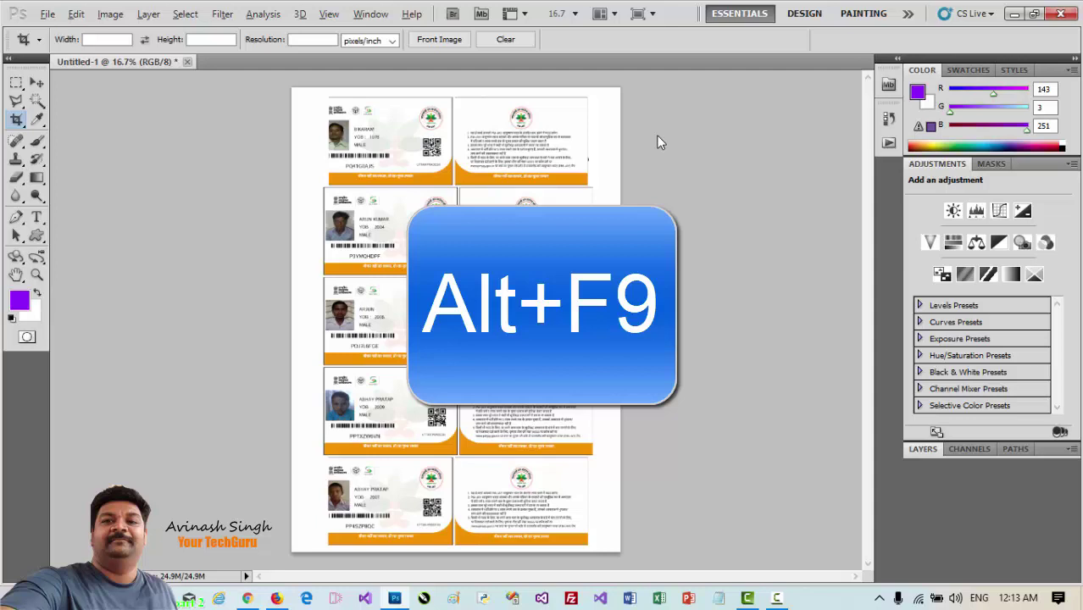
key("alt+F9")
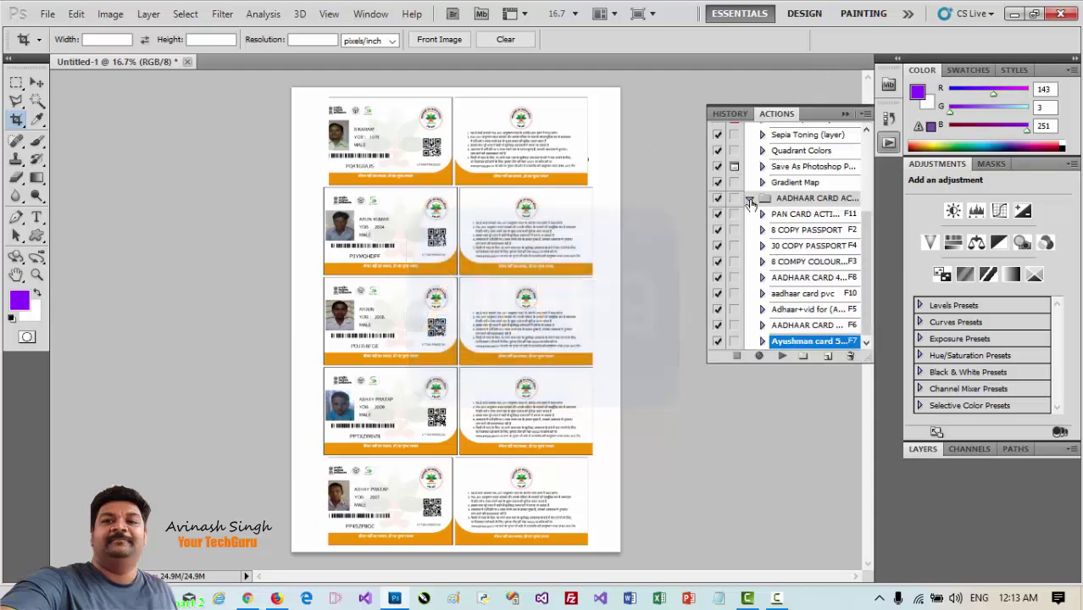
scroll(784, 197, "up", 3)
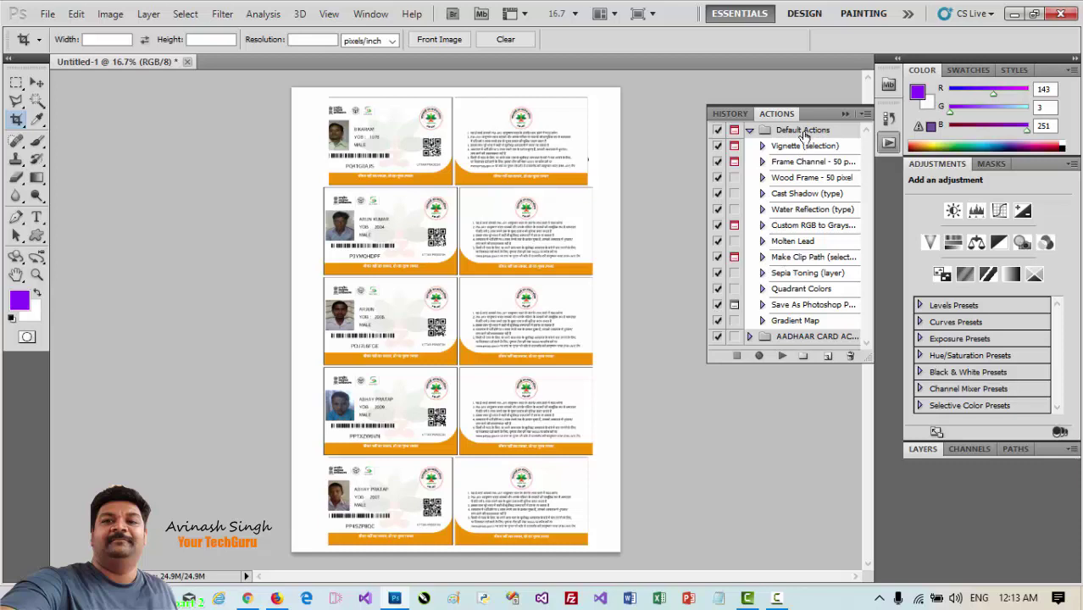
left_click(749, 130)
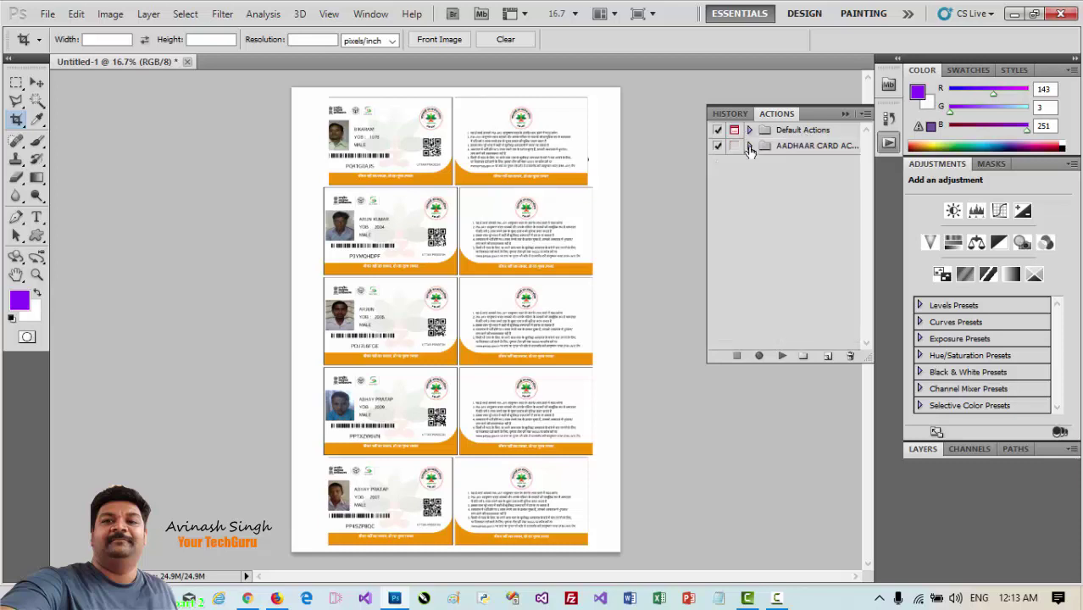
left_click(769, 146)
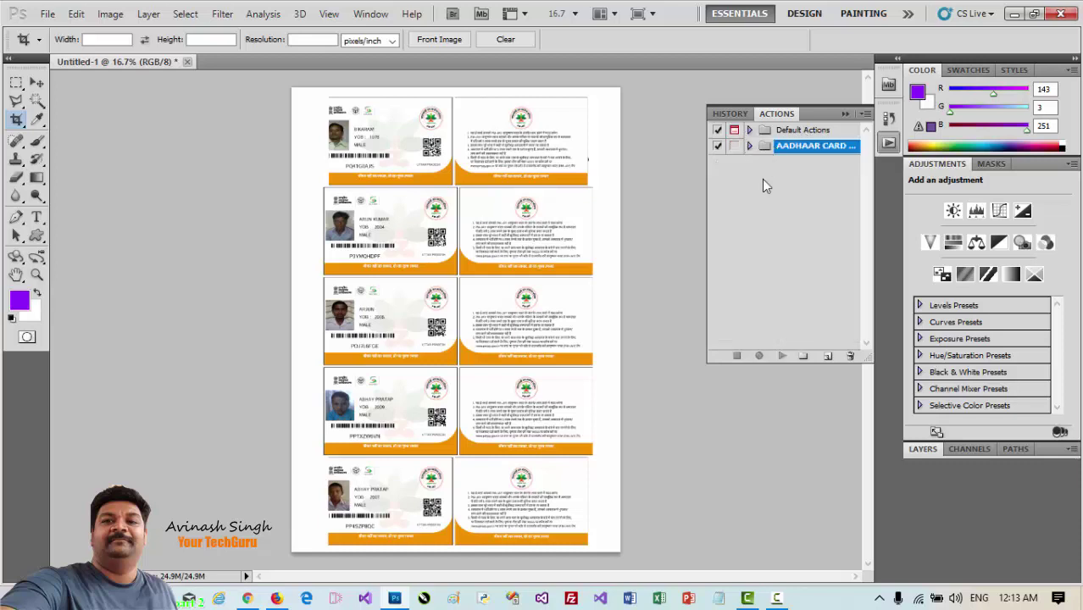
left_click(850, 357)
left_click(518, 237)
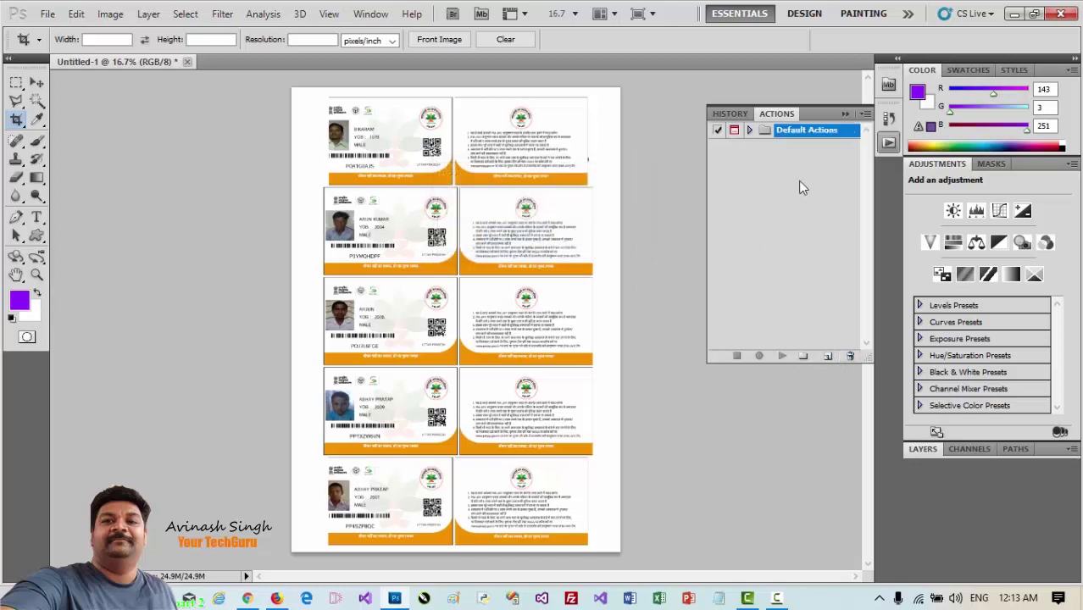
left_click(865, 115)
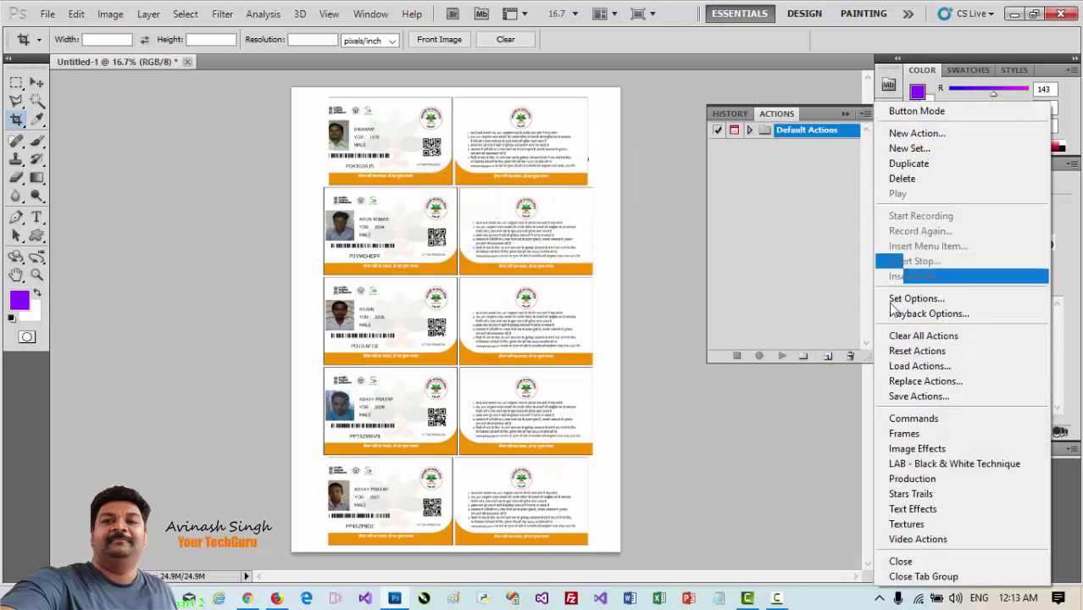
Choose Load Actions and browse to the Desktop folders
left_click(881, 372)
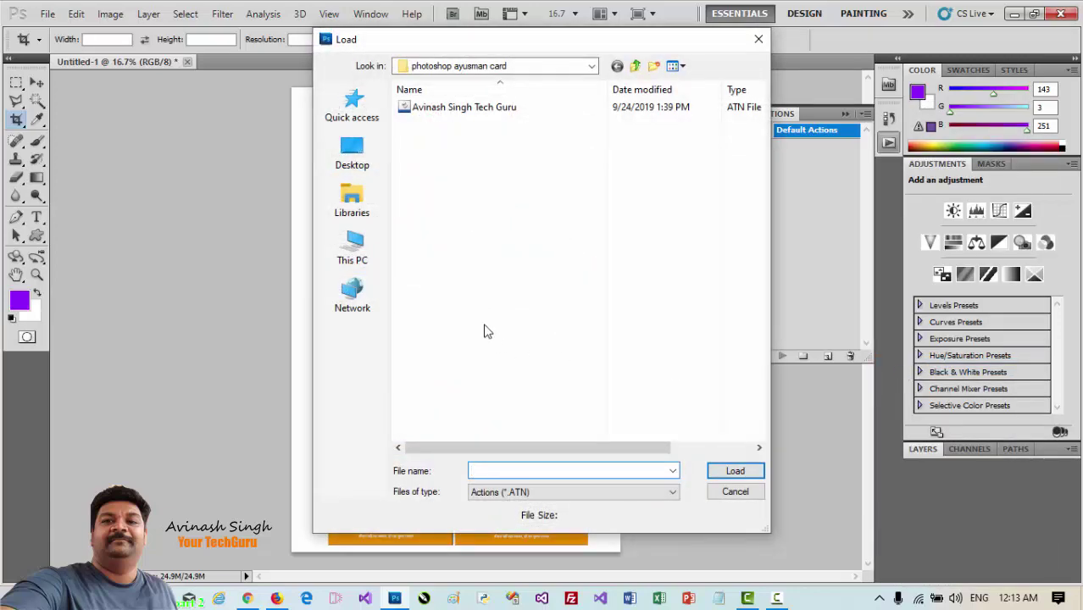
left_click(352, 157)
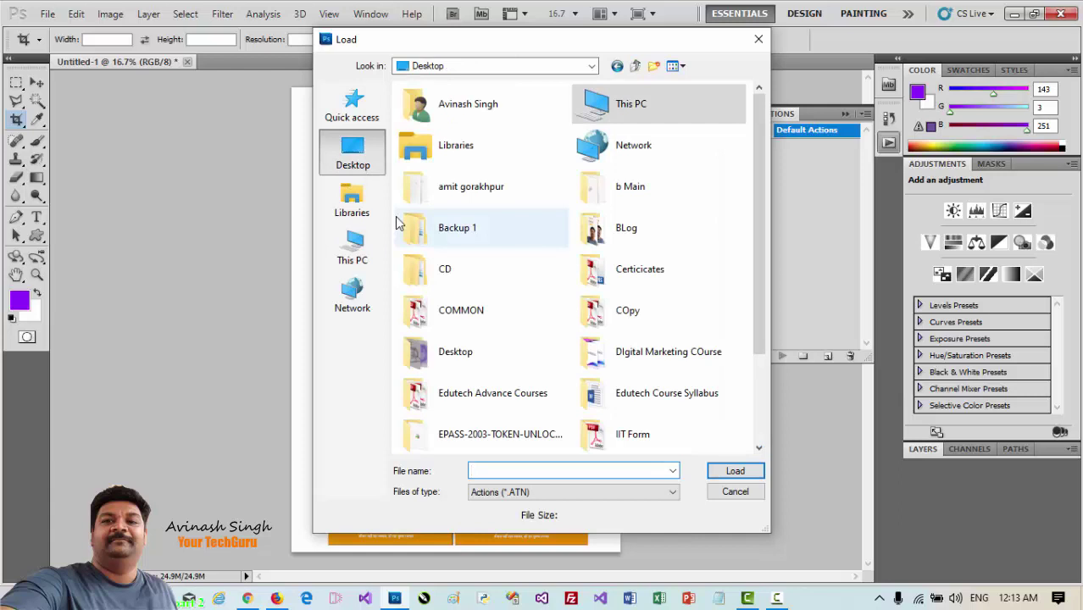
scroll(488, 237, "down", 3)
scroll(519, 388, "up", 3)
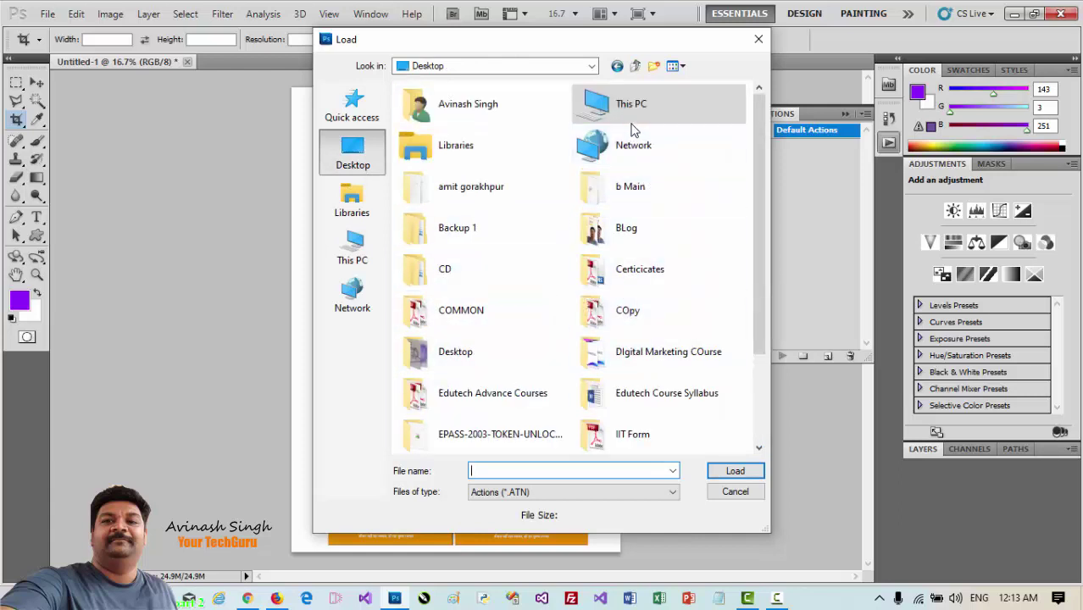
scroll(633, 207, "down", 3)
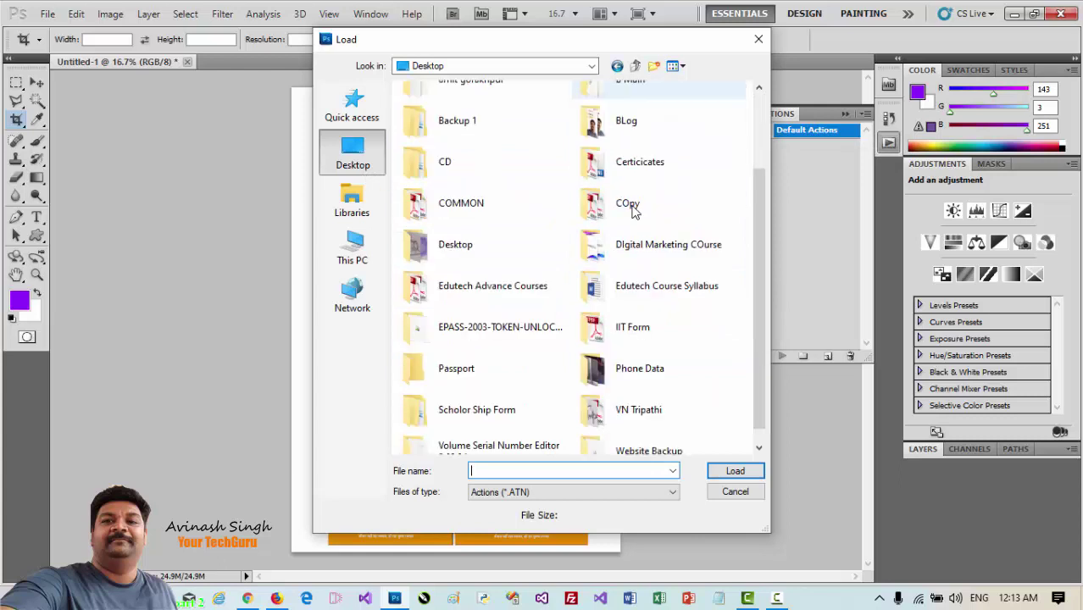
scroll(494, 320, "up", 3)
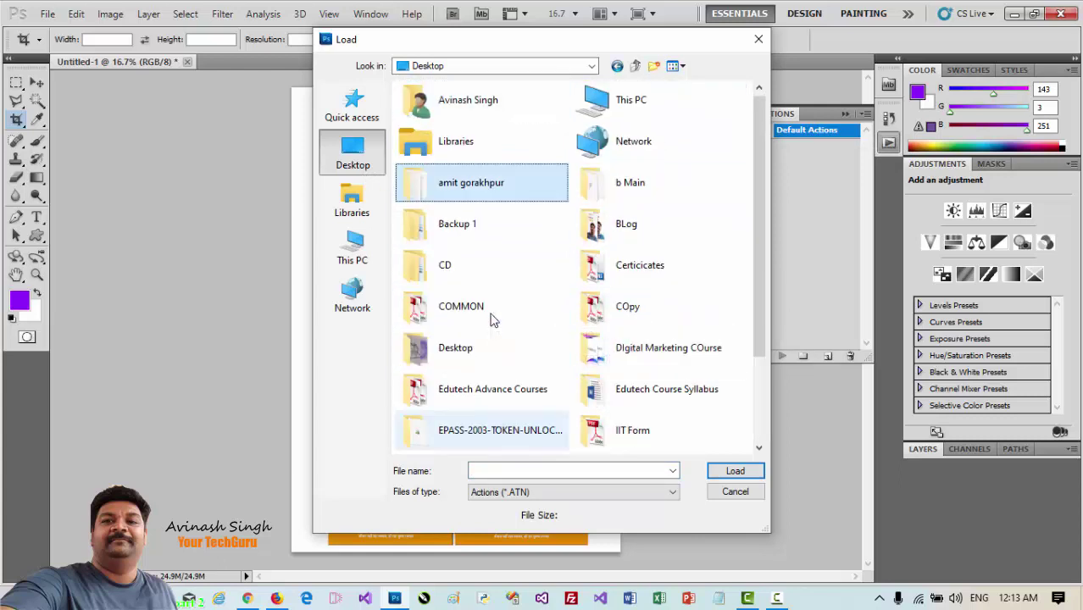
left_click(354, 250)
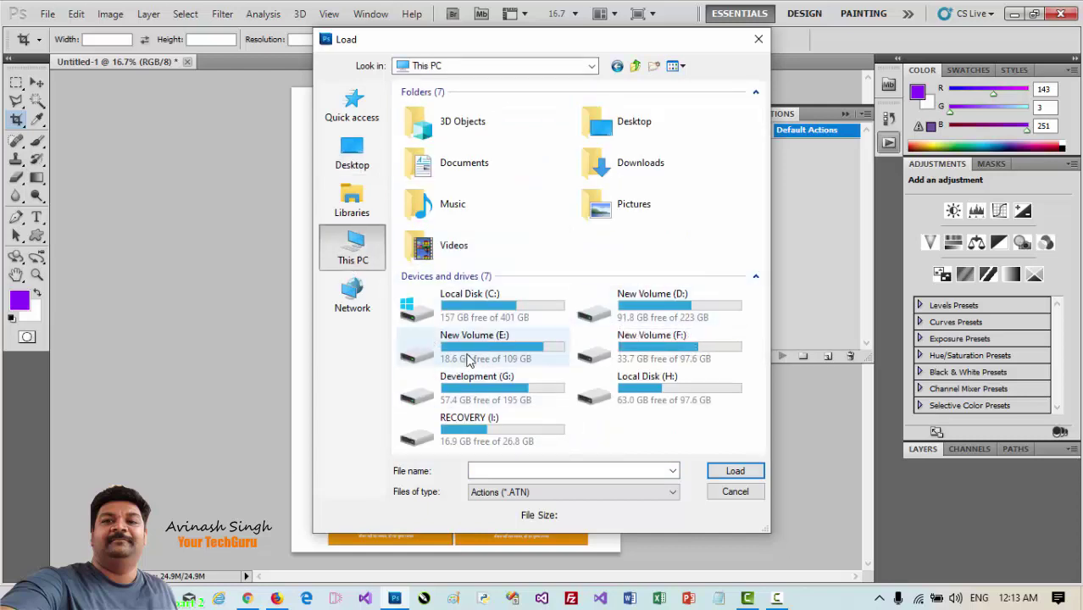
left_click(352, 150)
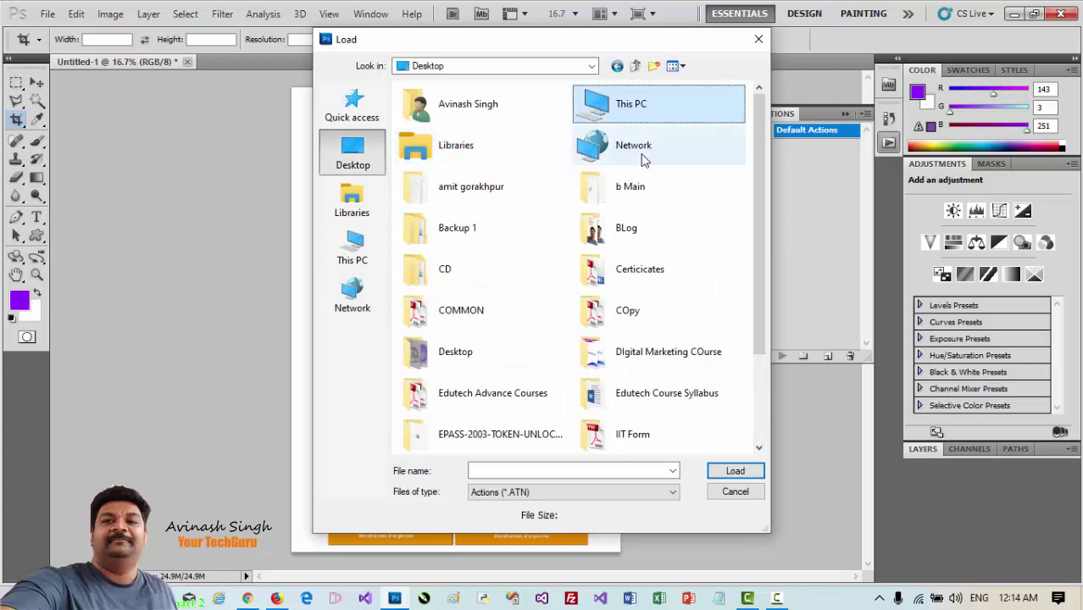
Load the .atn file from BLog > ayushman bharat card print with photoshop > photoshop ayusman card
double_click(594, 225)
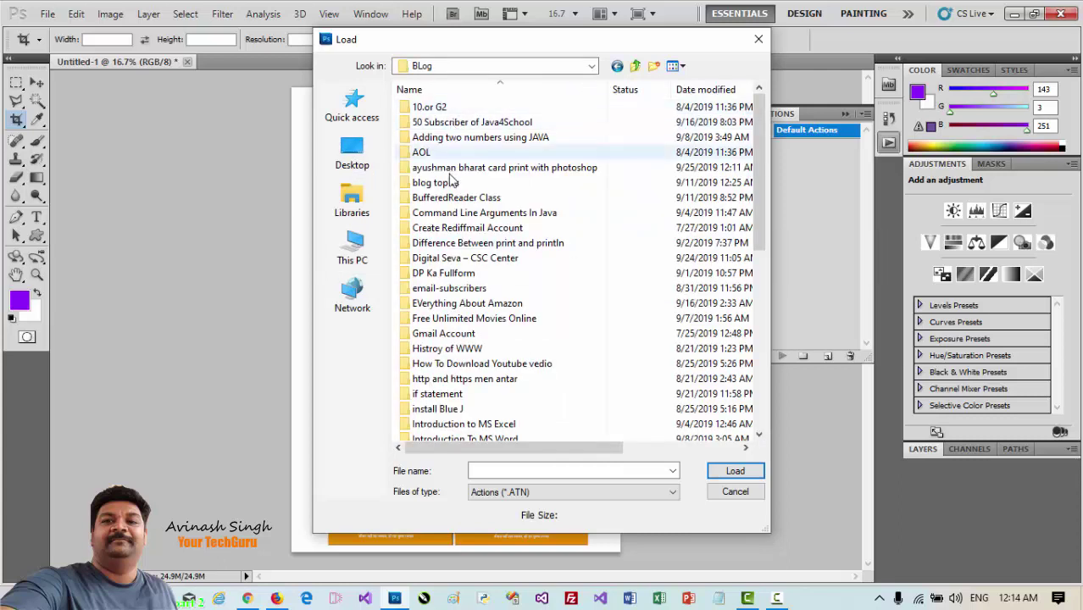
scroll(462, 263, "down", 1)
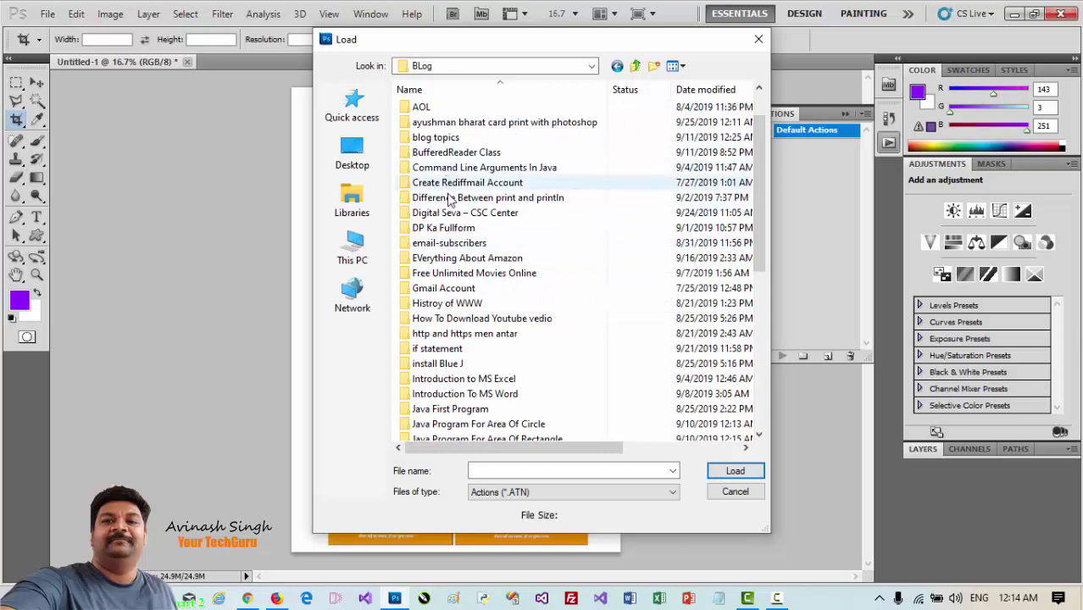
double_click(452, 135)
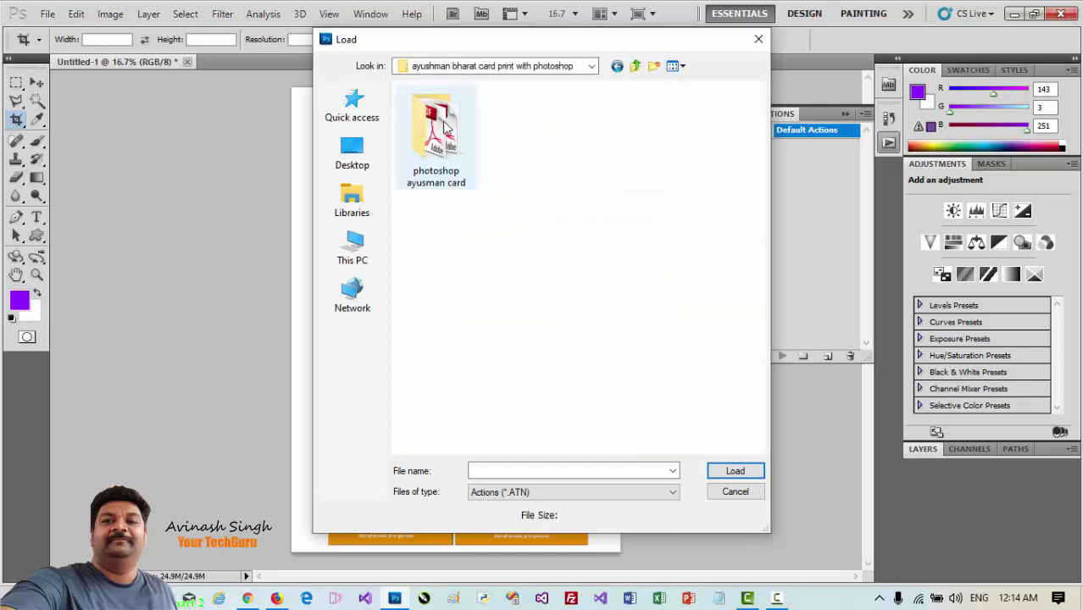
double_click(447, 131)
left_click(445, 119)
double_click(445, 118)
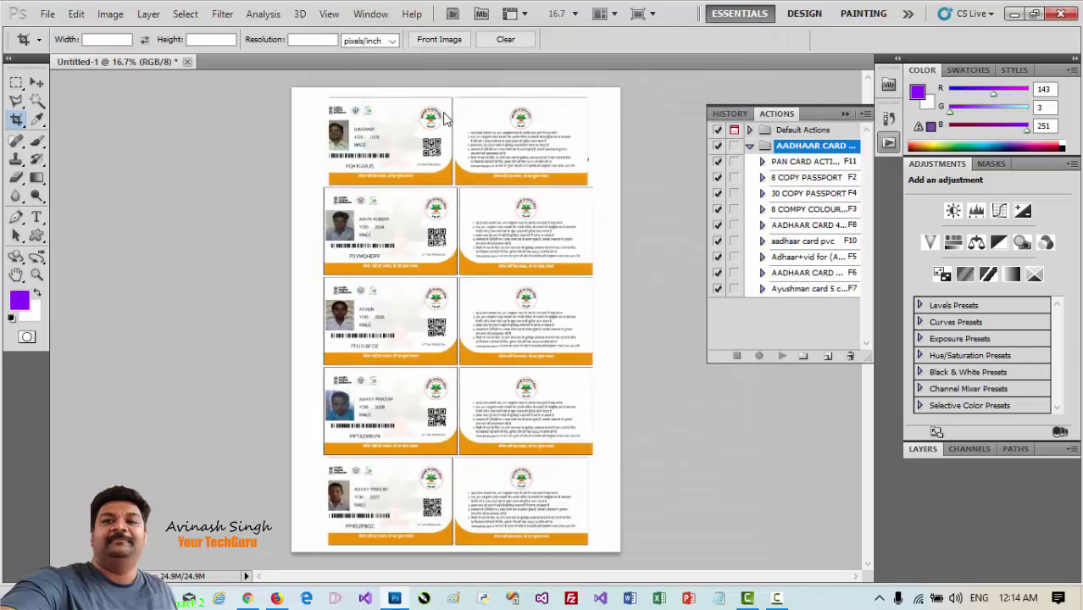